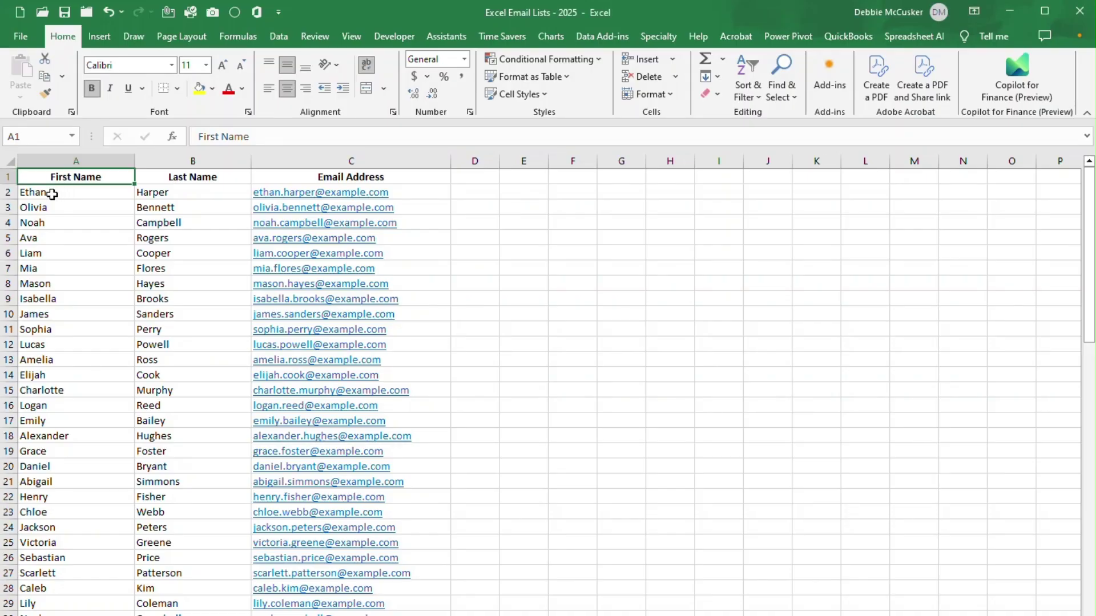
Highlight duplicate values in columns A through C of the email list using Light Red Fill with Dark Red Text
click(106, 188)
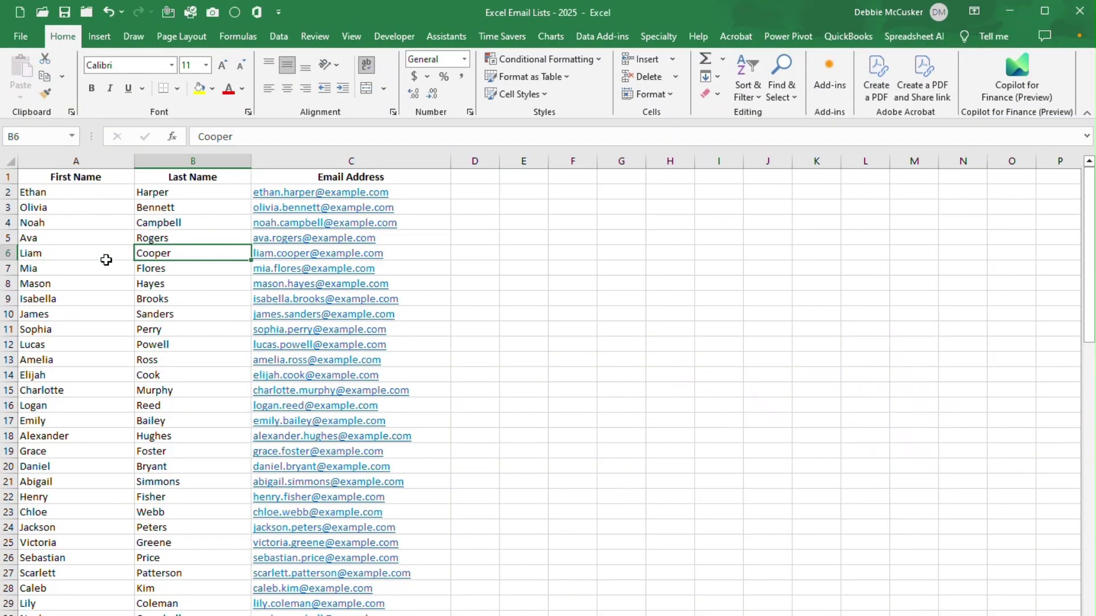
scroll(106, 260, down, 5)
scroll(106, 260, down, 6)
scroll(106, 260, down, 4)
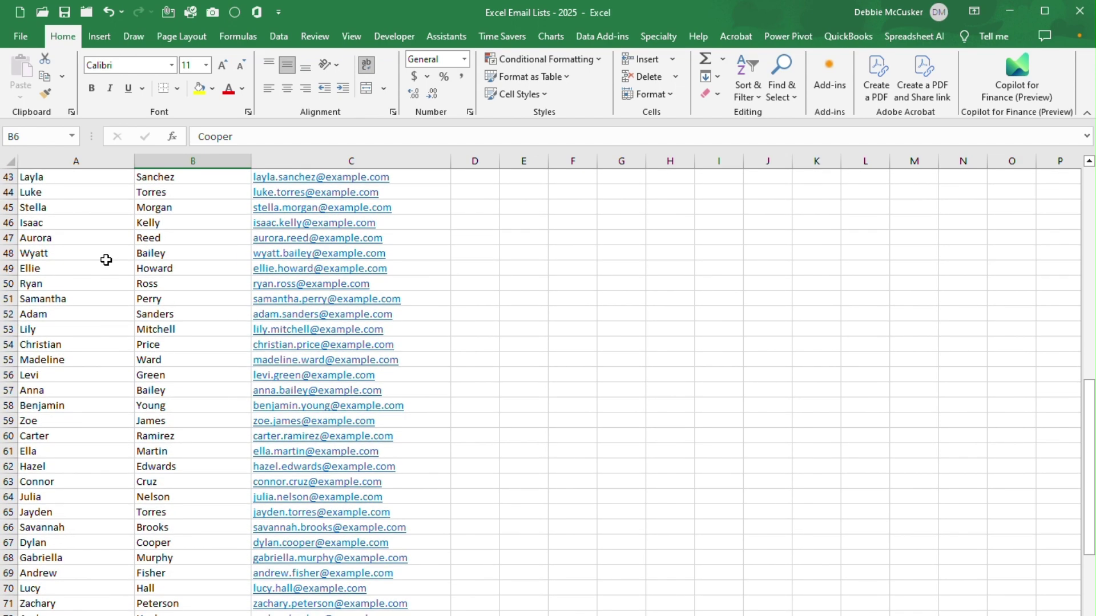
drag(137, 178, 320, 165)
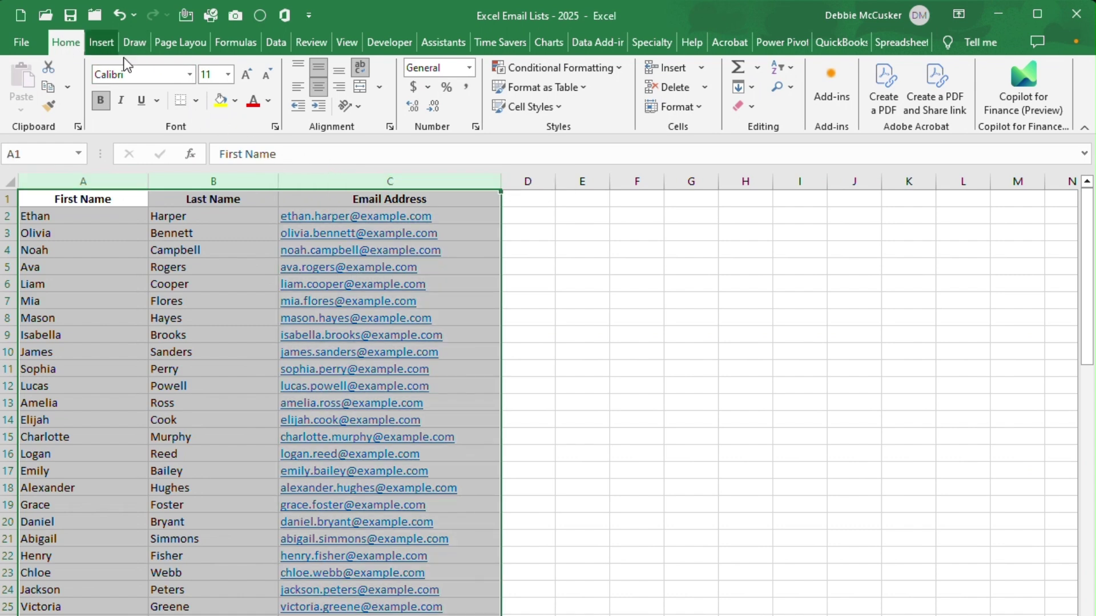
click(557, 68)
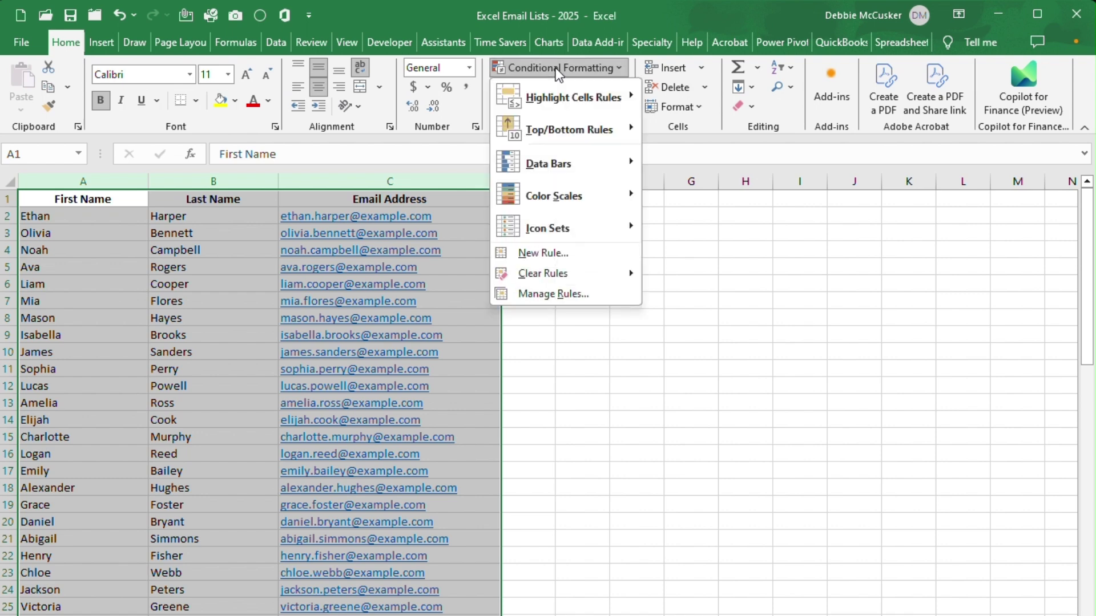
mouse_move(590, 109)
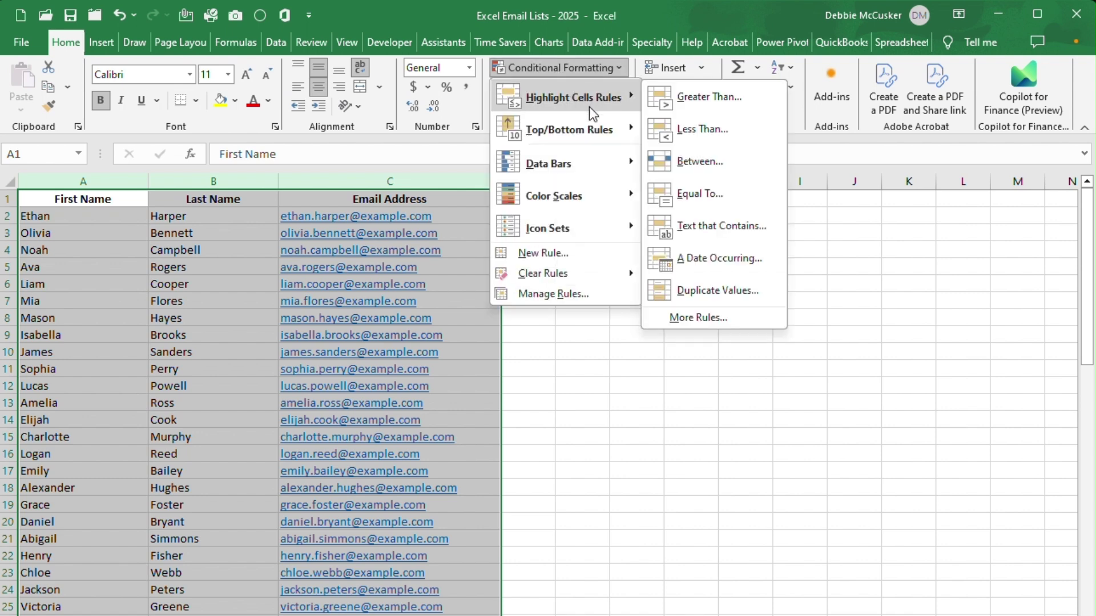
click(703, 289)
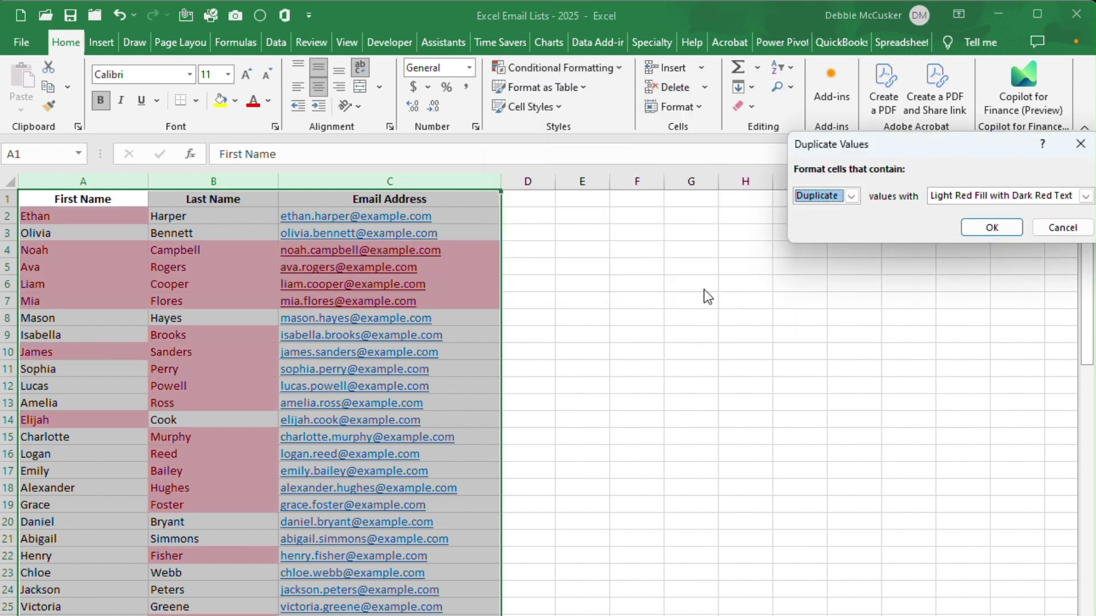
click(866, 215)
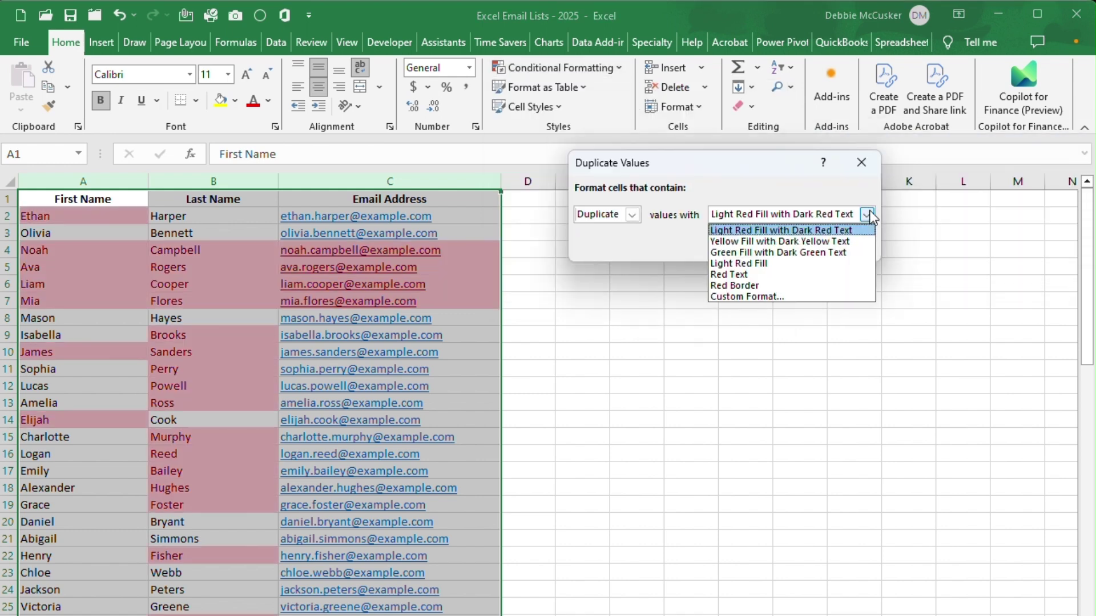
click(867, 215)
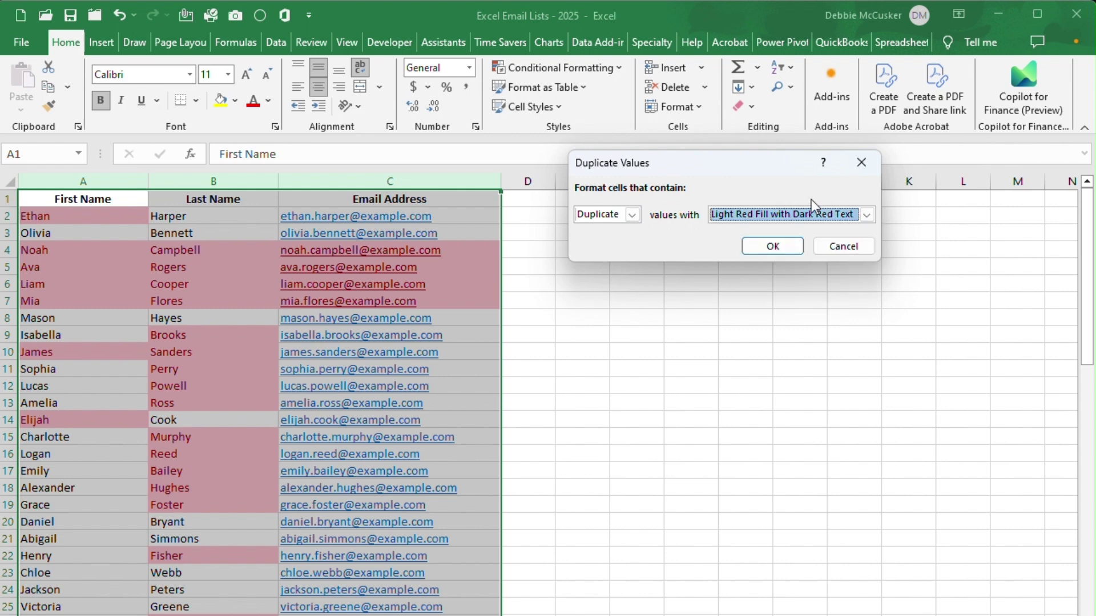
click(773, 245)
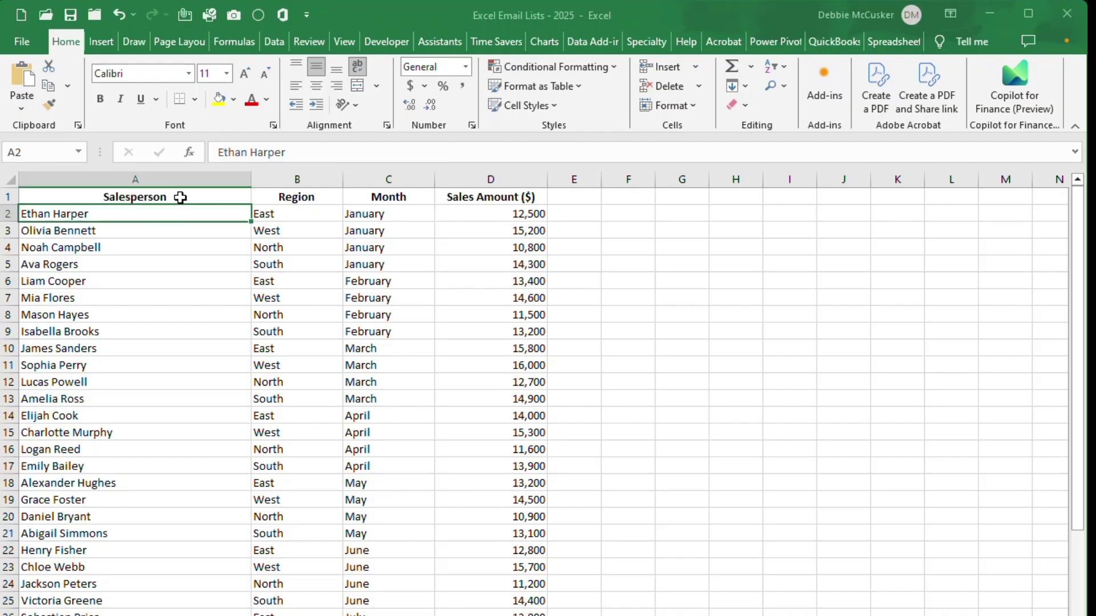
Apply the Red - Yellow - Green Color Scale to columns A through D of the sales data
drag(164, 179, 479, 165)
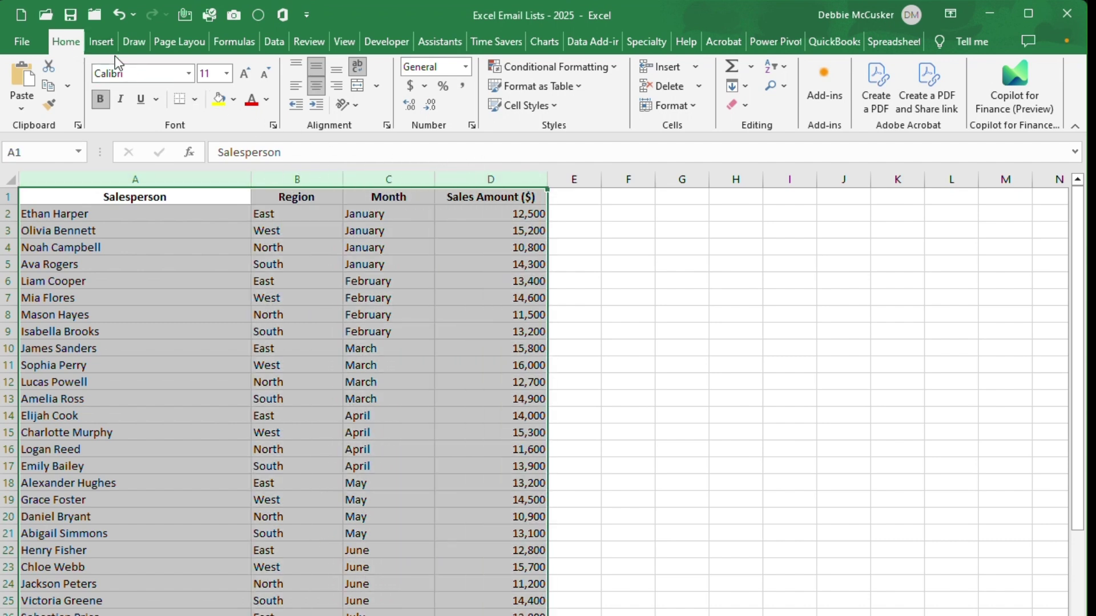
click(535, 66)
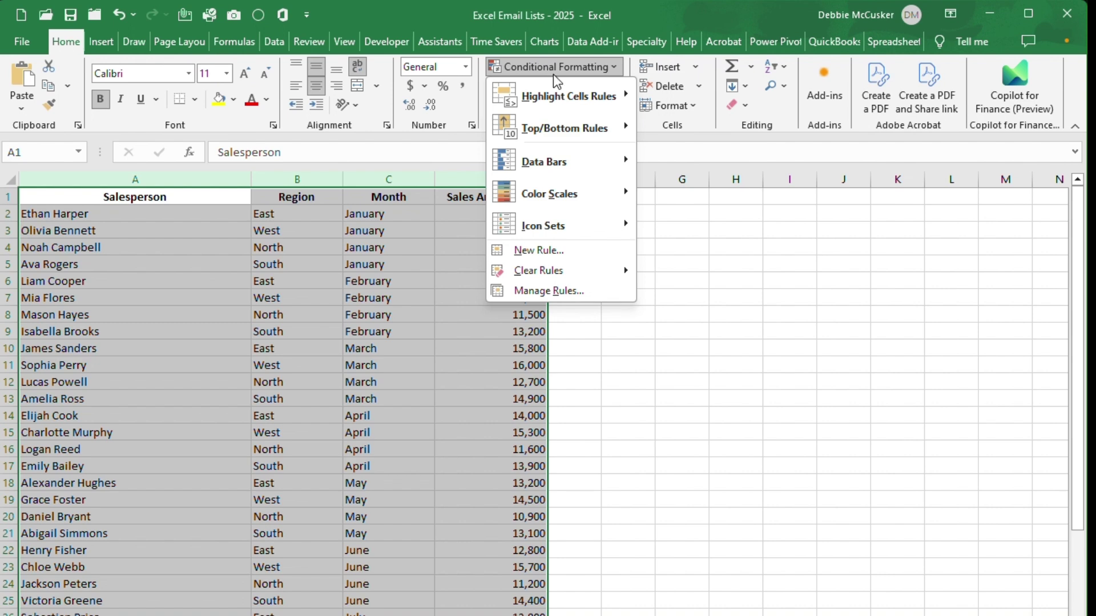
mouse_move(596, 198)
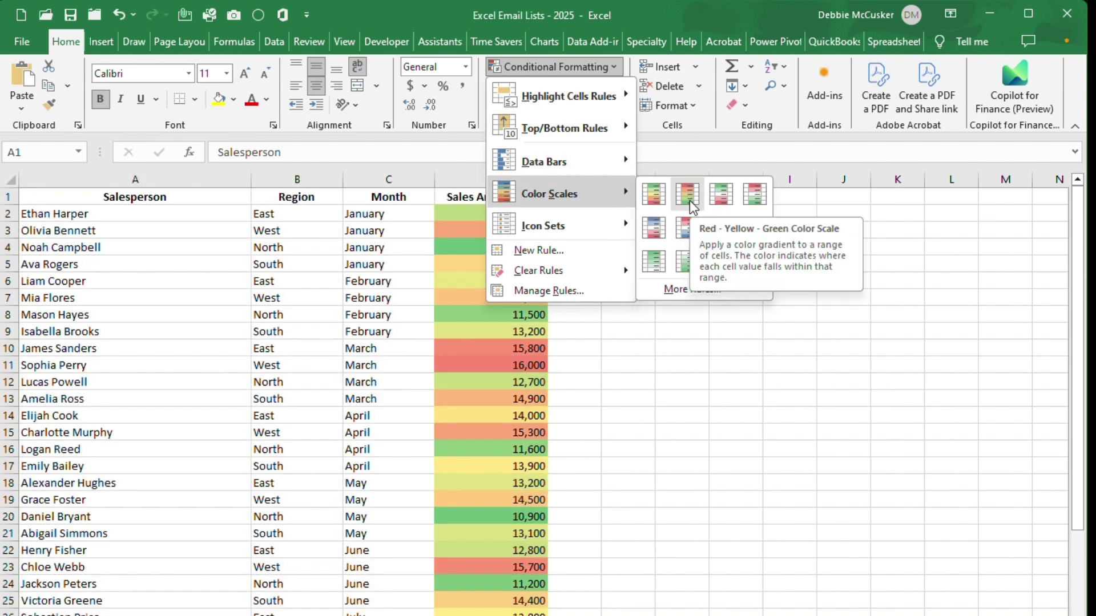
click(688, 195)
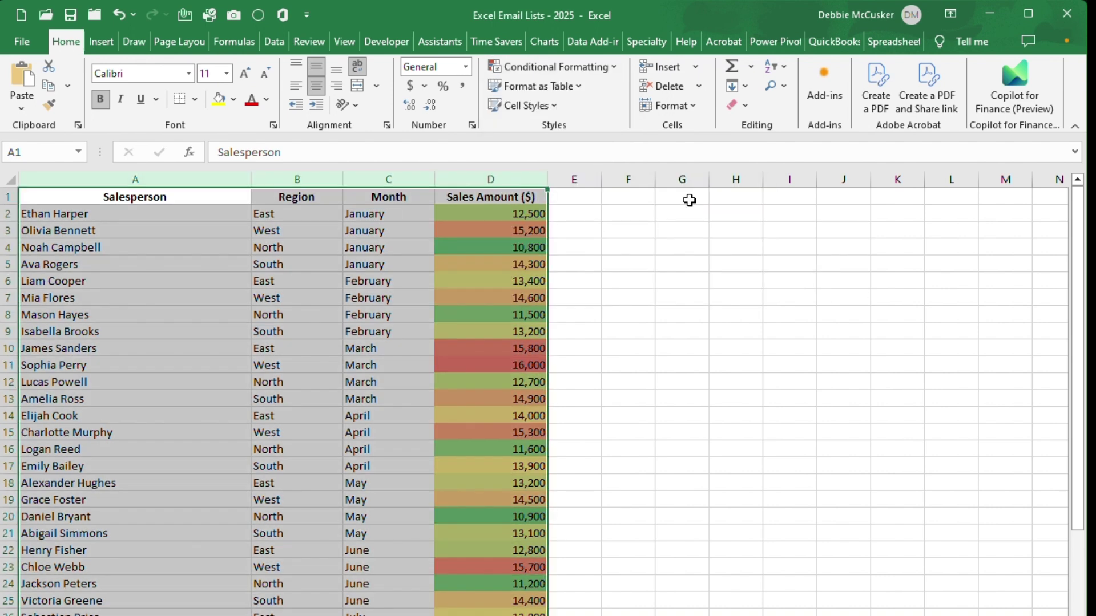
click(473, 214)
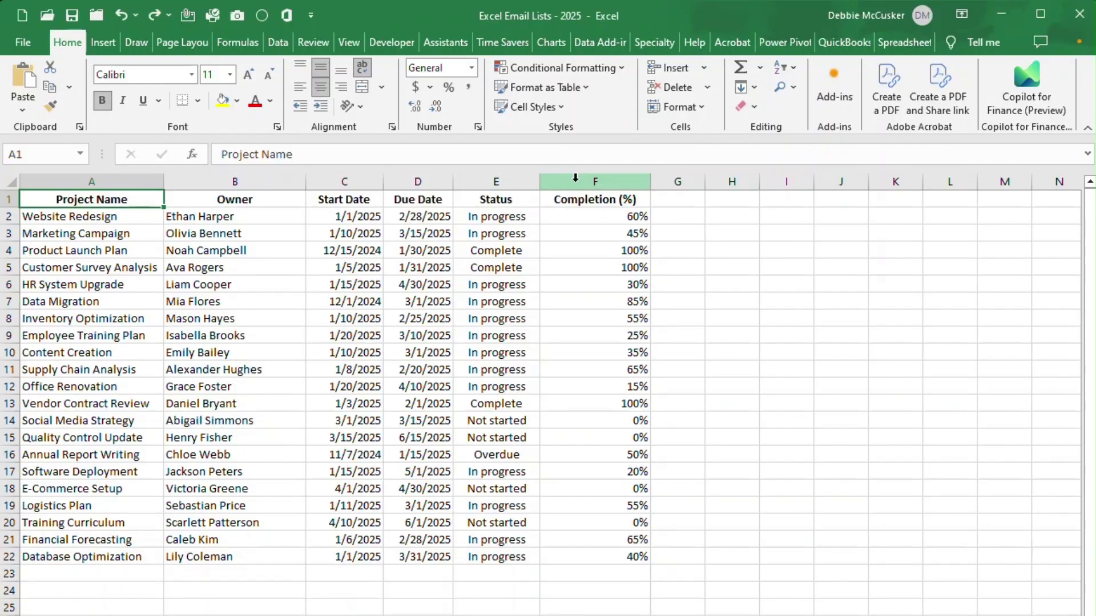
Apply the green, yellow and red circle icon set to the Completion (%) column of the project list
click(575, 180)
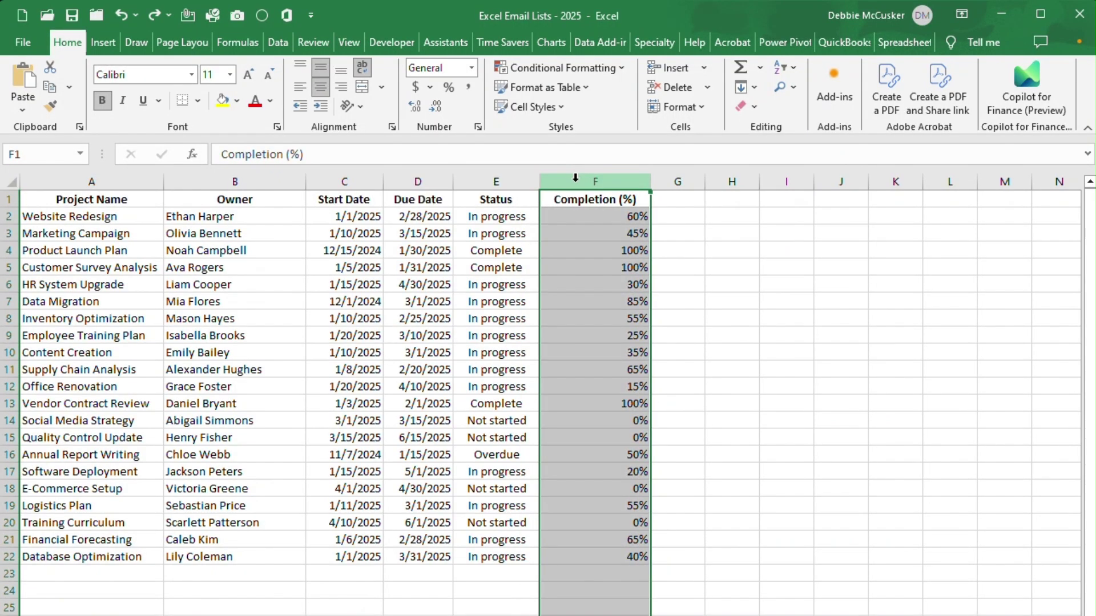
click(604, 67)
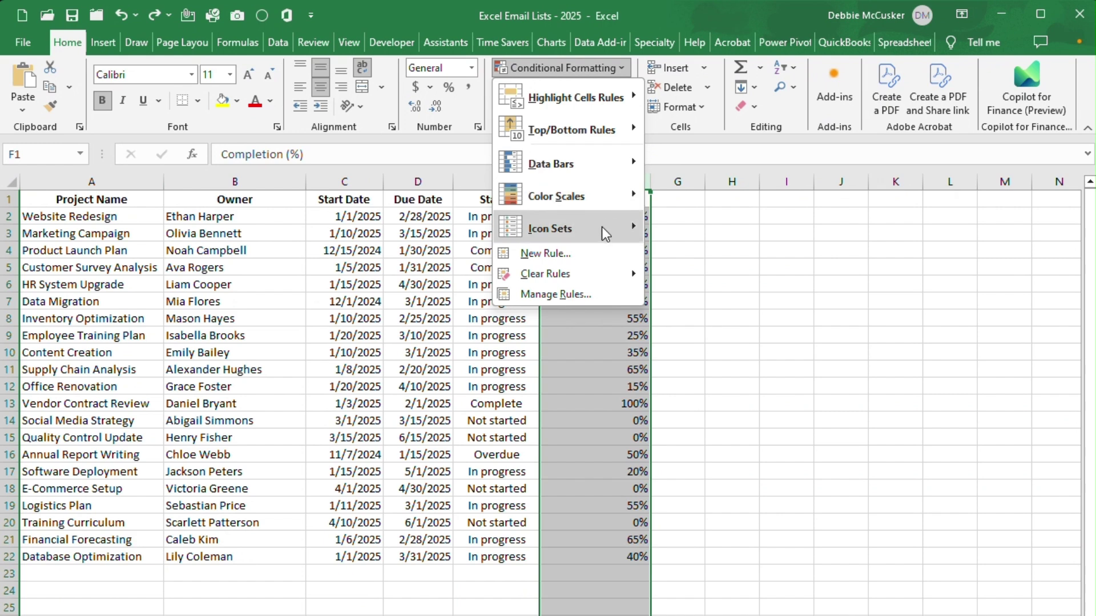
mouse_move(600, 227)
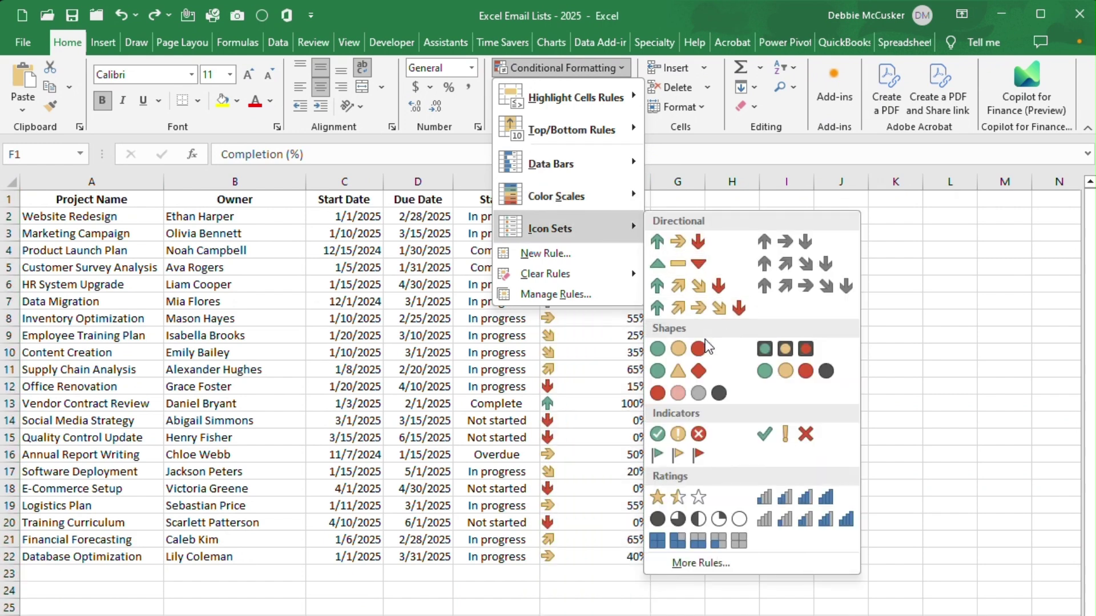
click(693, 354)
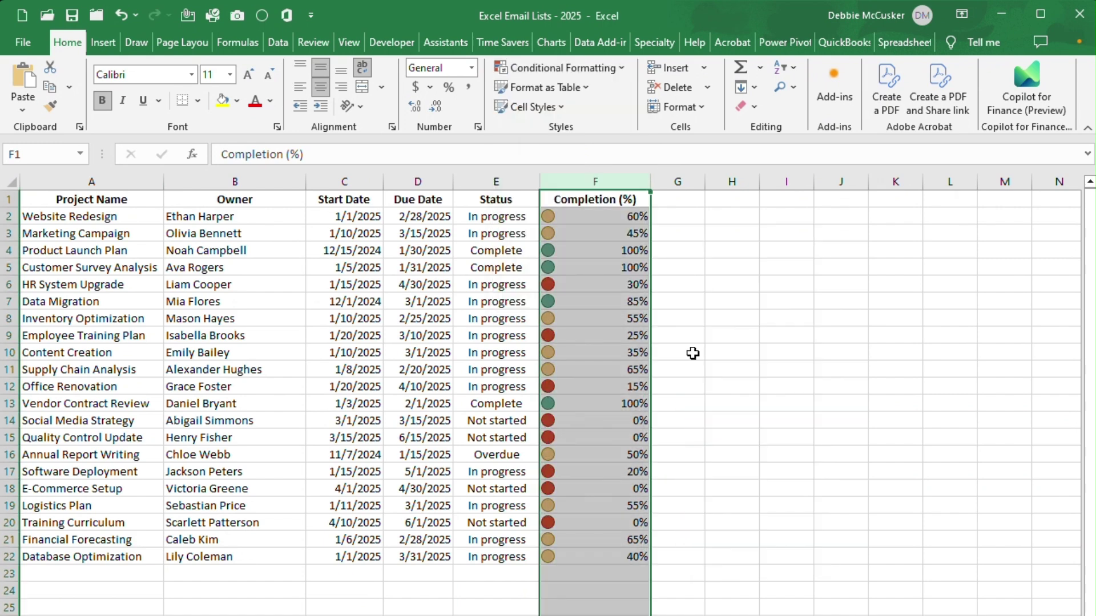
Review the value thresholds of the Completion (%) column's icon set rule in the conditional formatting rules
click(590, 245)
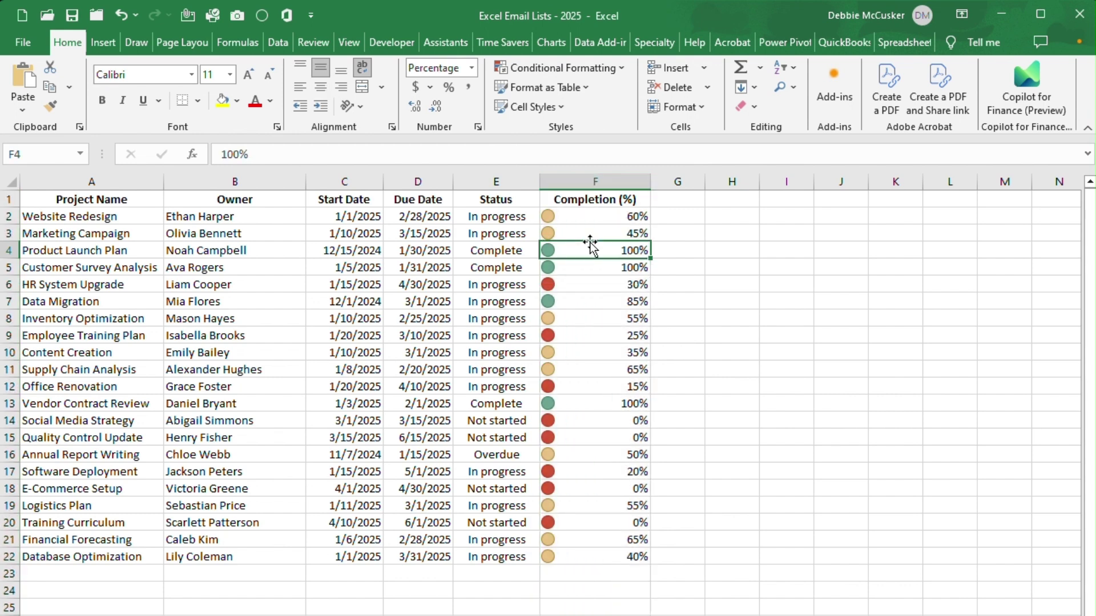
click(609, 71)
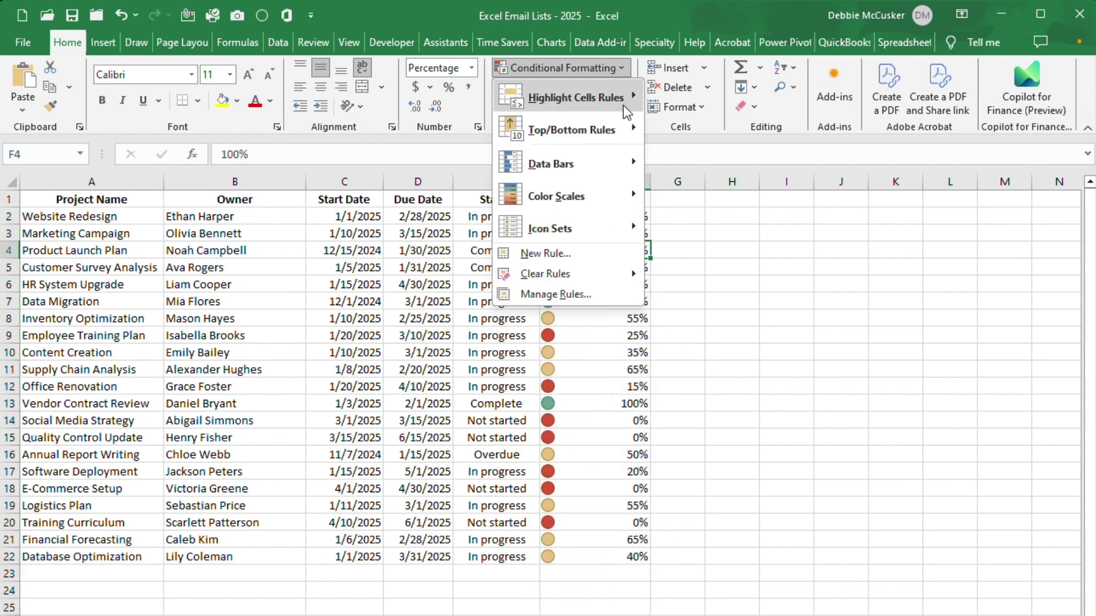
click(597, 295)
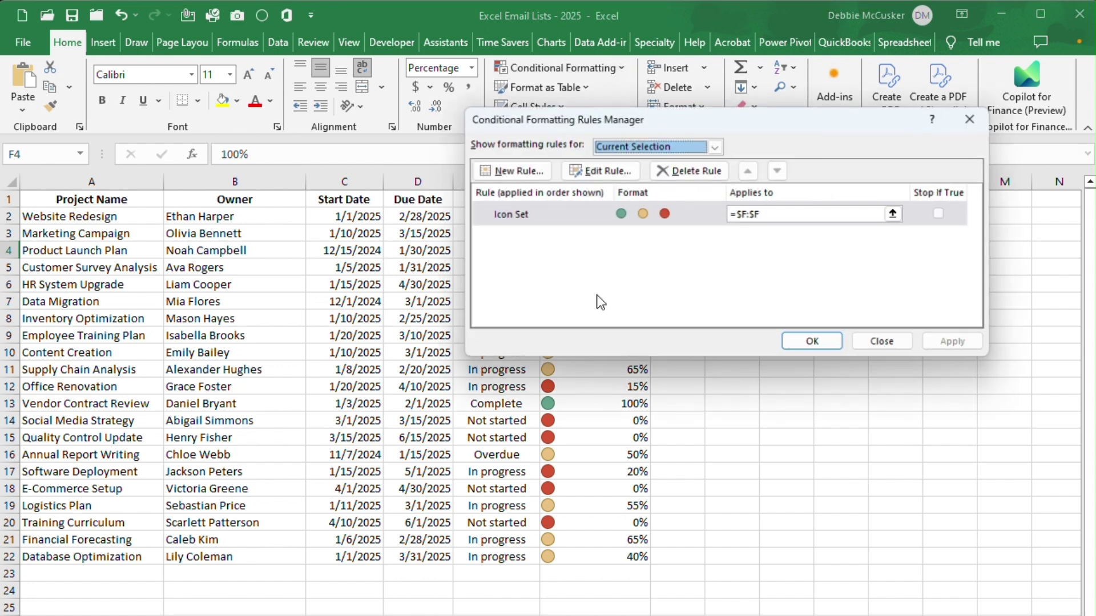
click(589, 219)
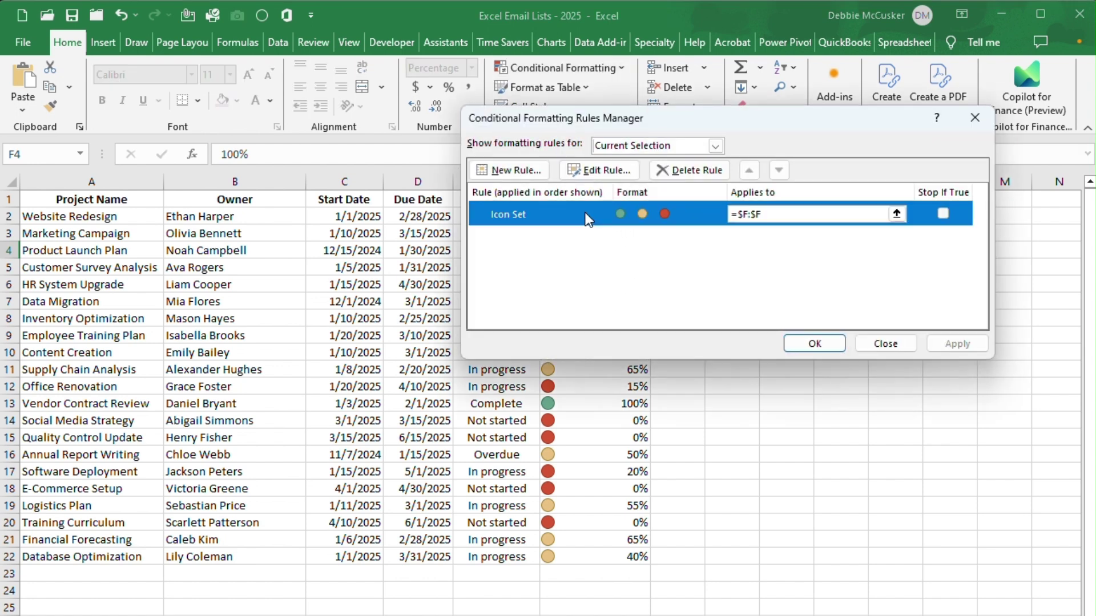
click(577, 166)
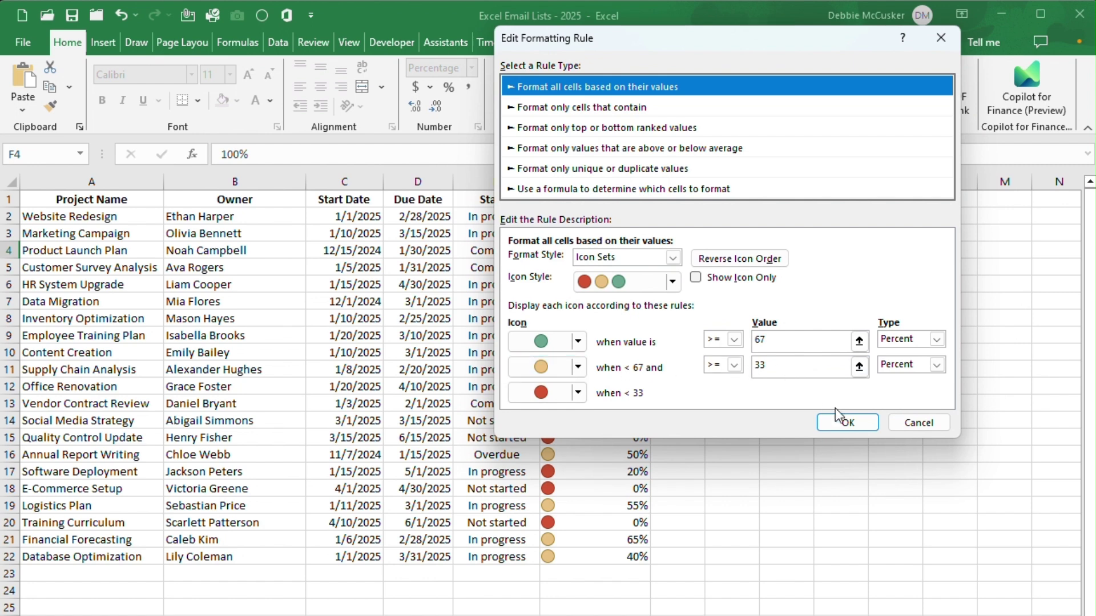
click(844, 423)
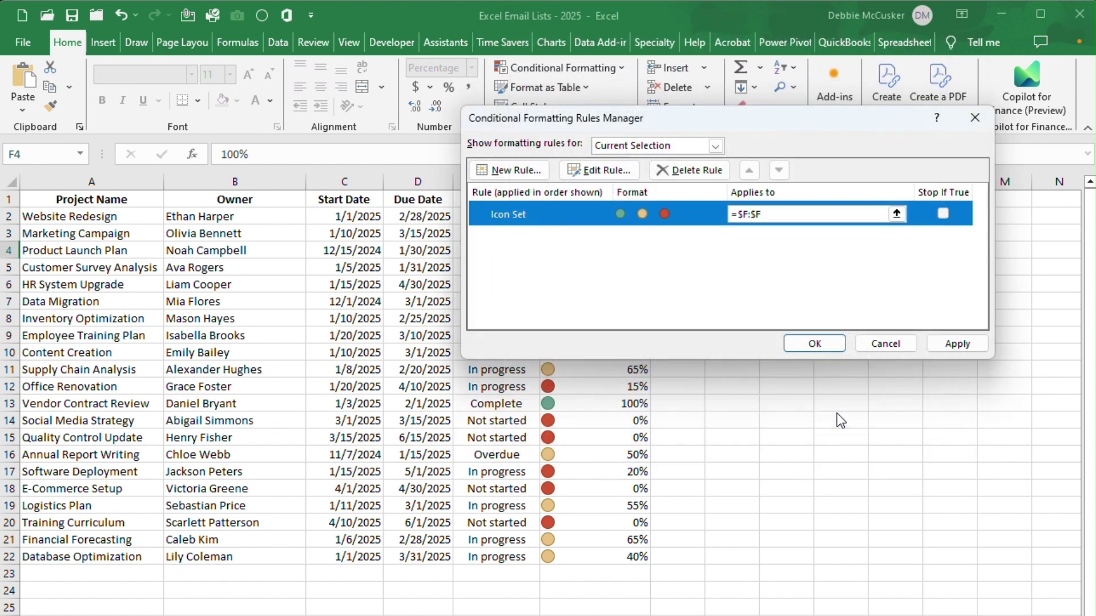
click(810, 339)
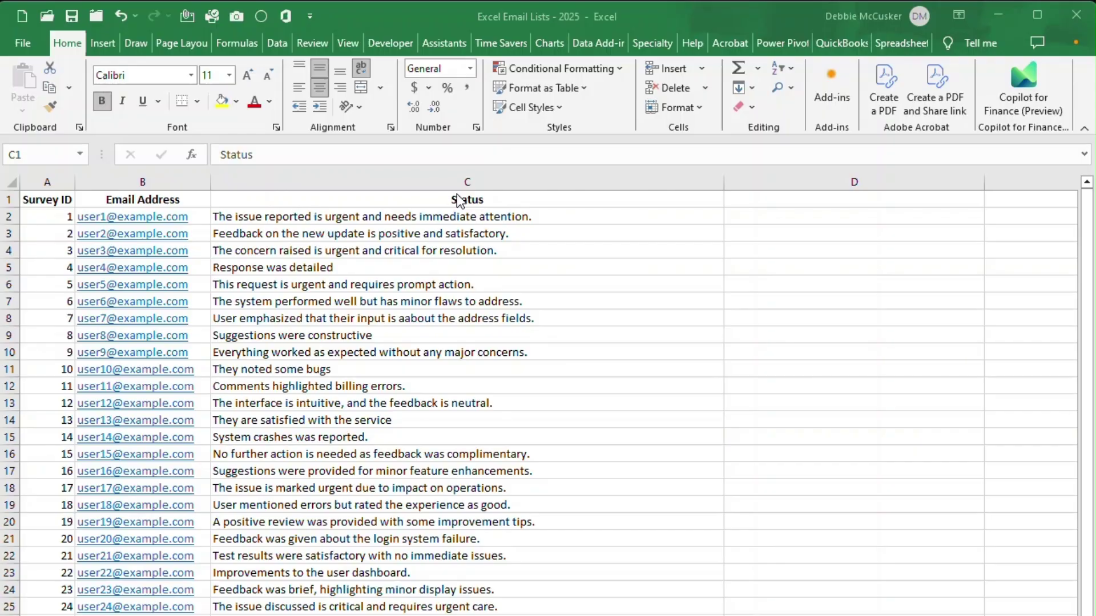
Highlight cells in the Status column that contain the text "Urgent" with Light Red Fill with Dark Red Text
click(427, 181)
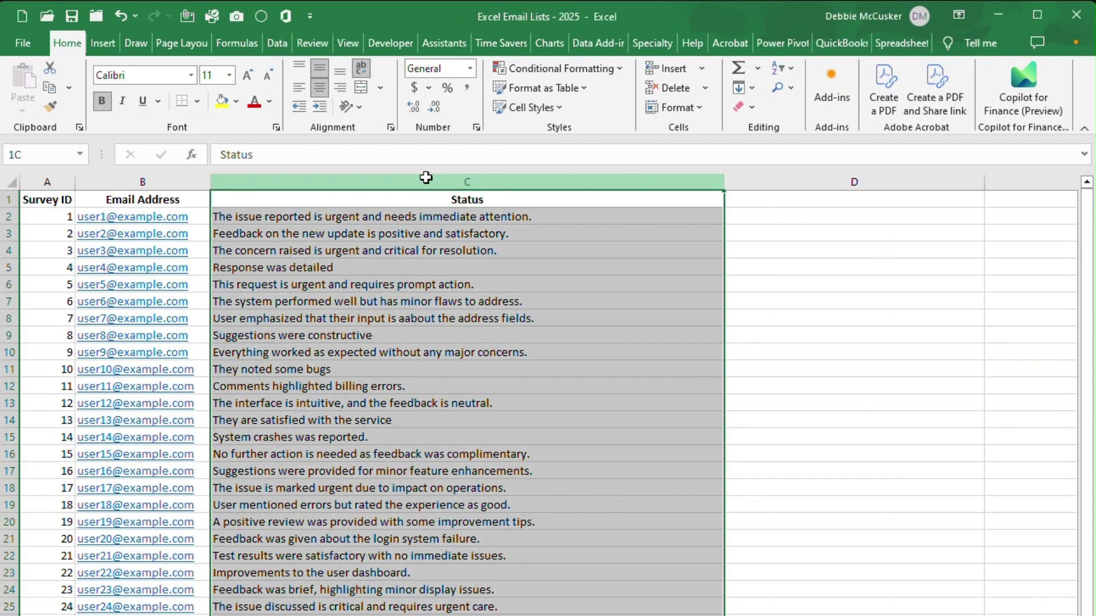
click(595, 67)
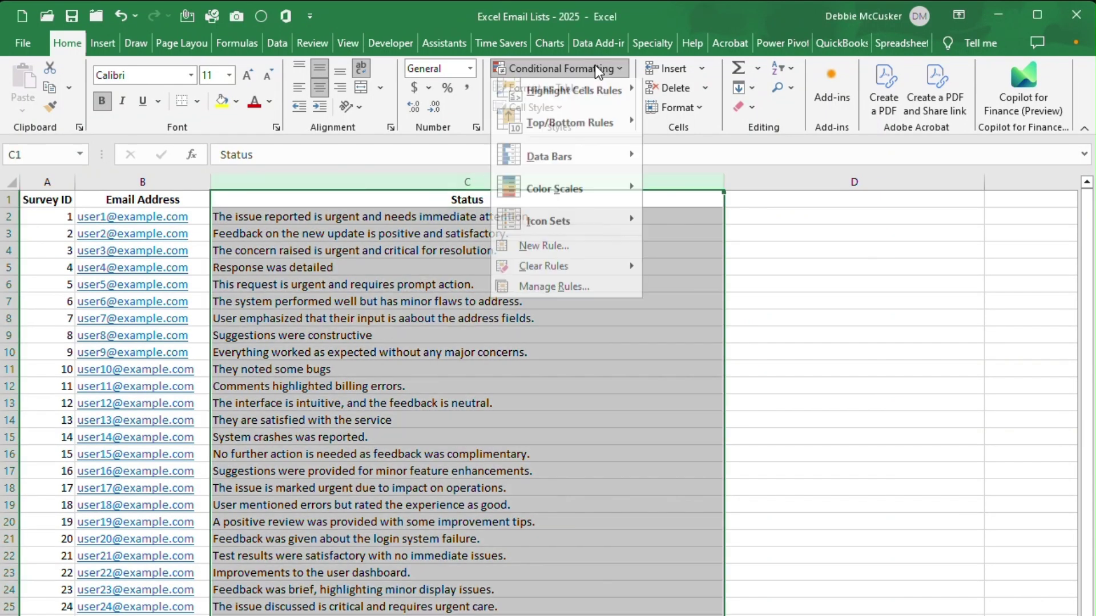
mouse_move(613, 102)
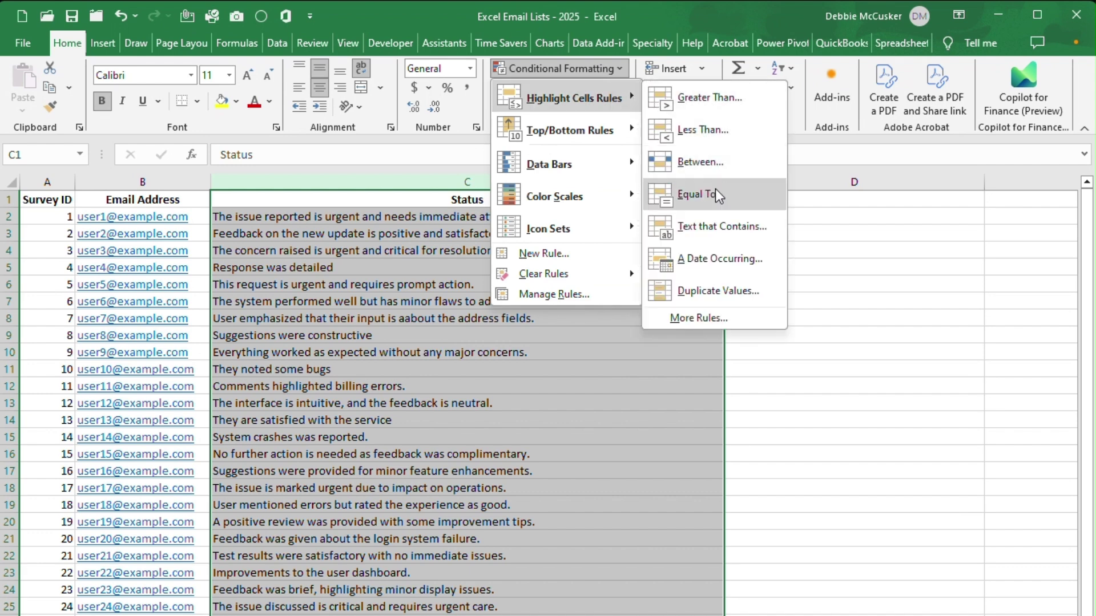
click(722, 226)
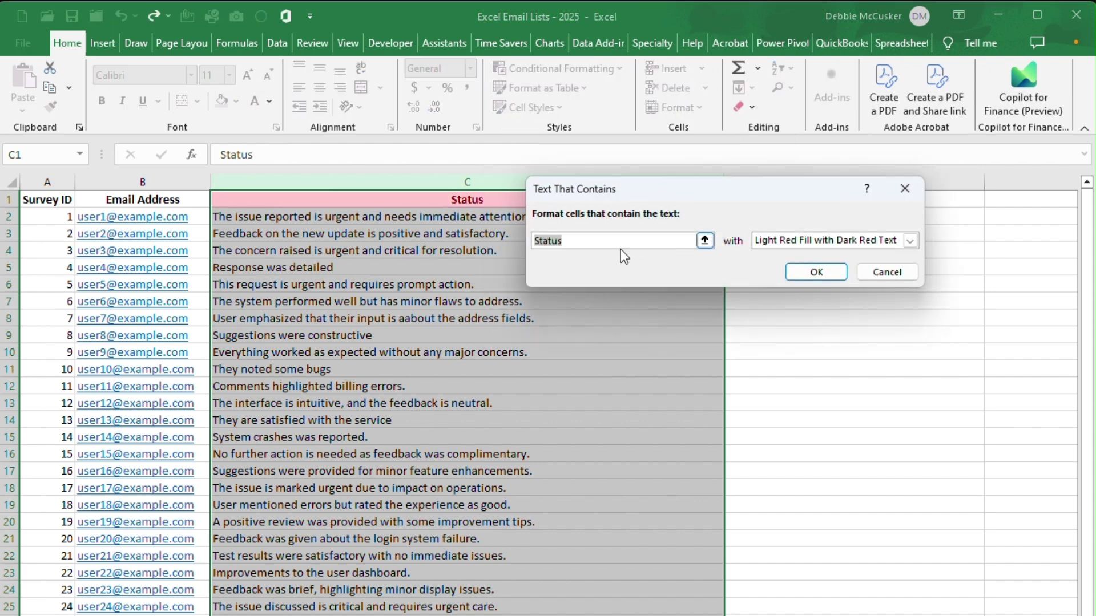
text(Urgent)
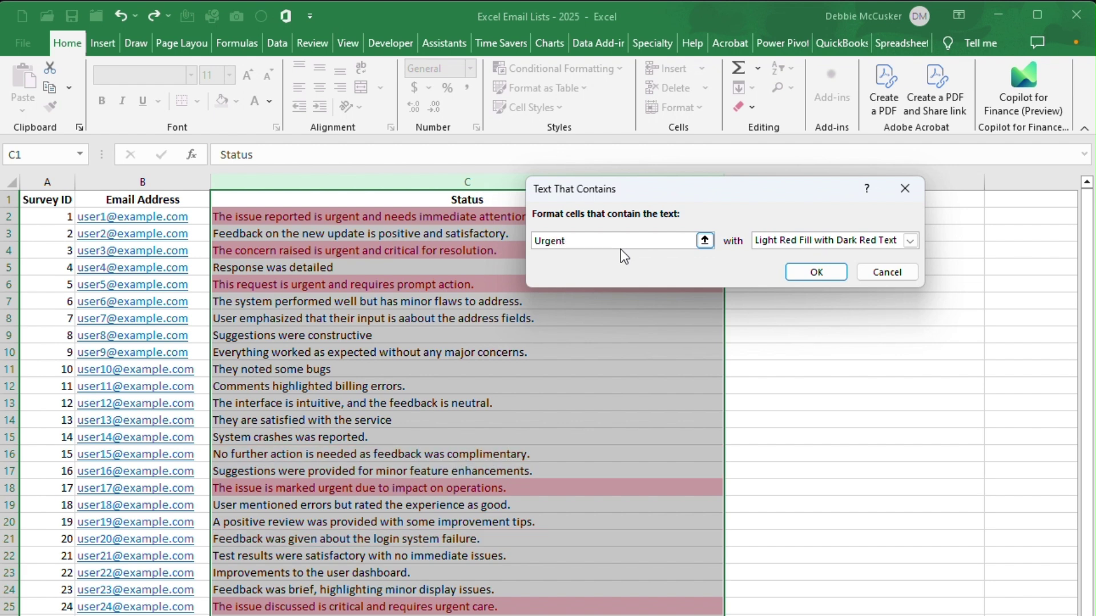
click(816, 273)
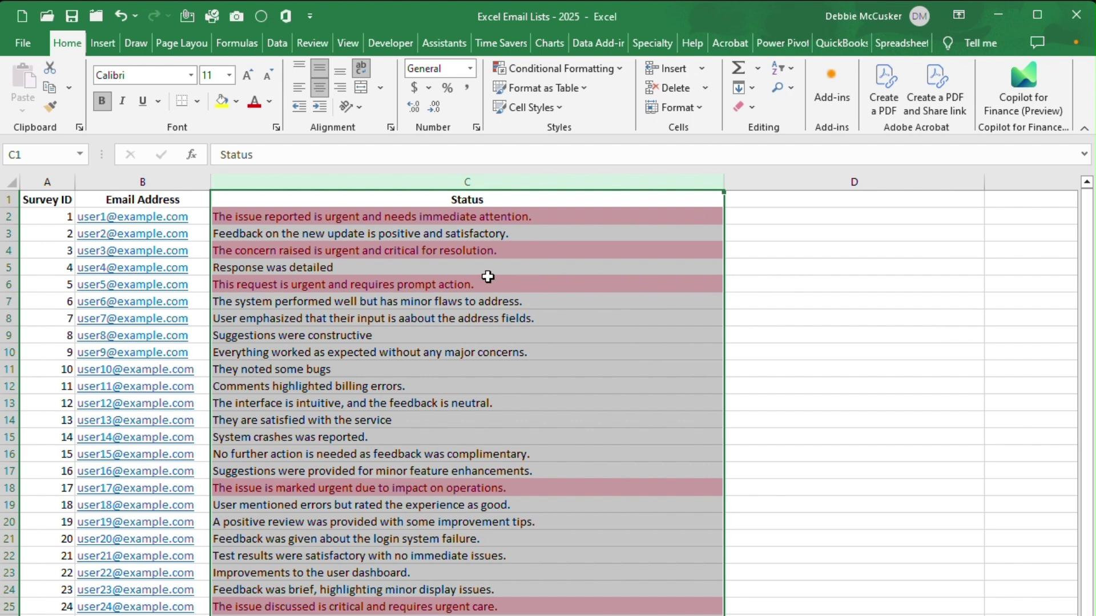
click(304, 199)
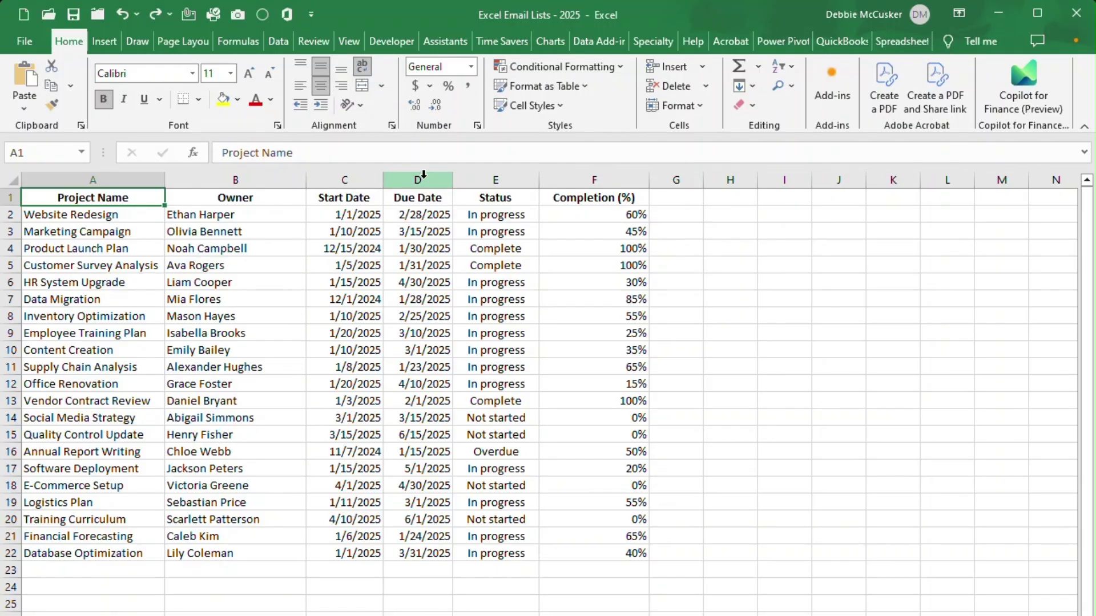
Set up a Between highlight rule for the Due Date column with the limits =TODAY() and =TODAY()+7
drag(418, 179, 420, 181)
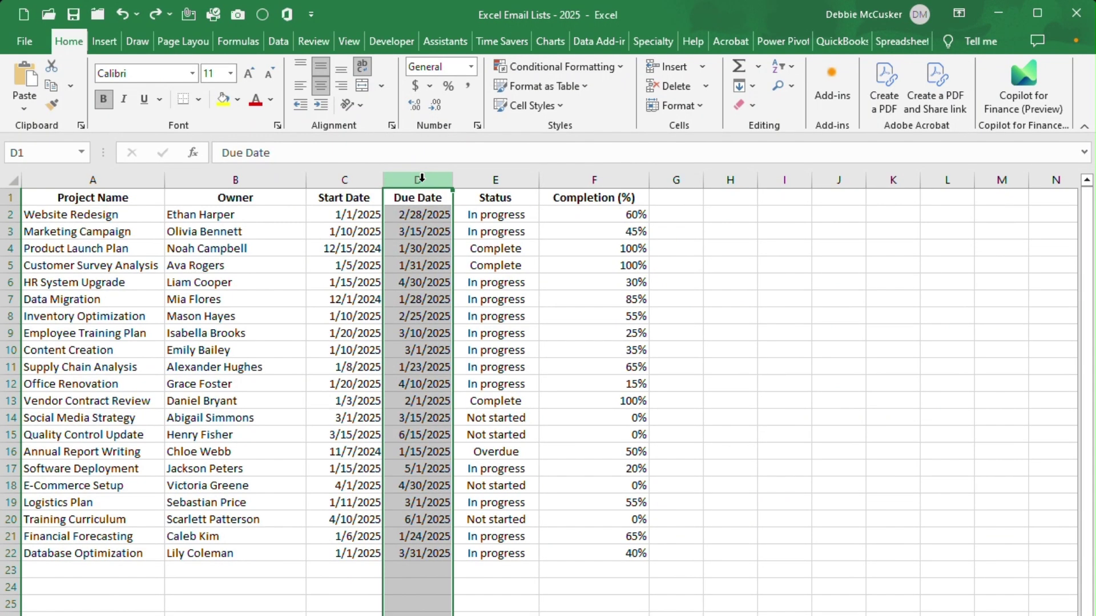
click(601, 69)
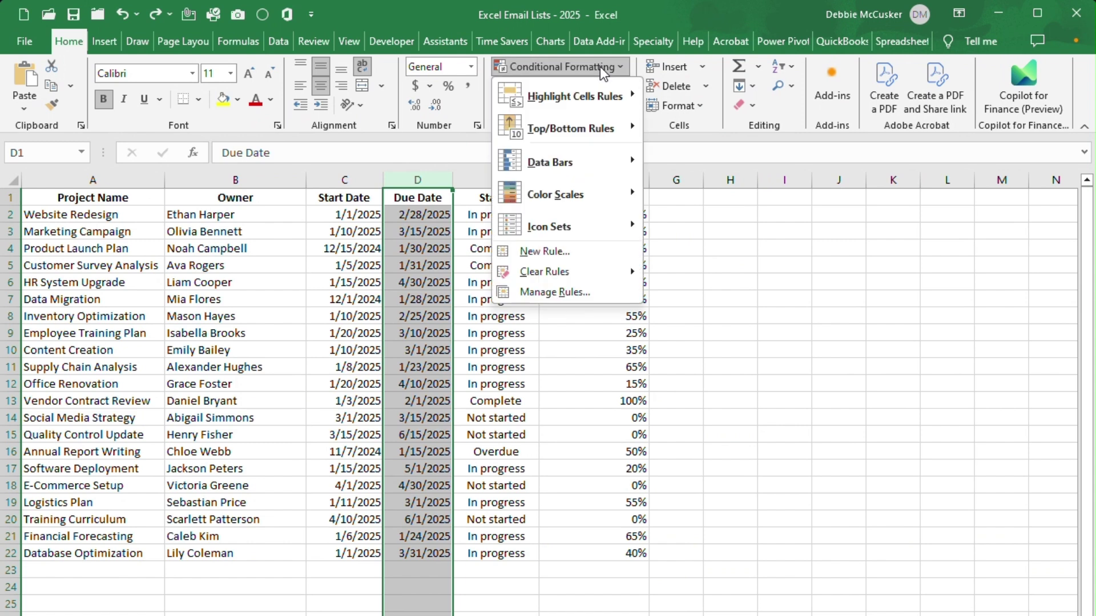
mouse_move(608, 96)
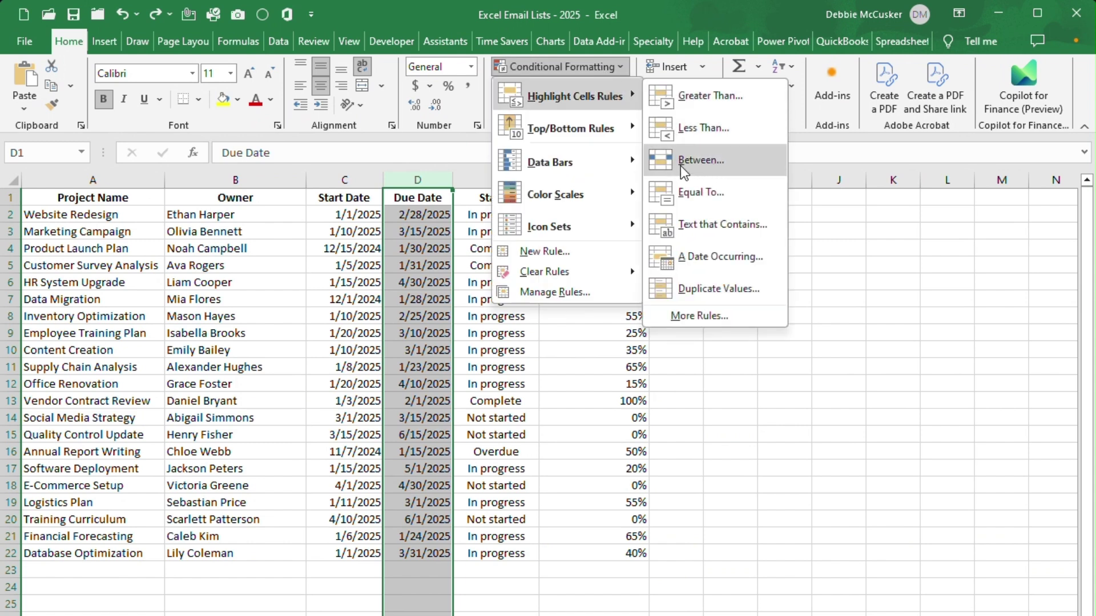
click(701, 161)
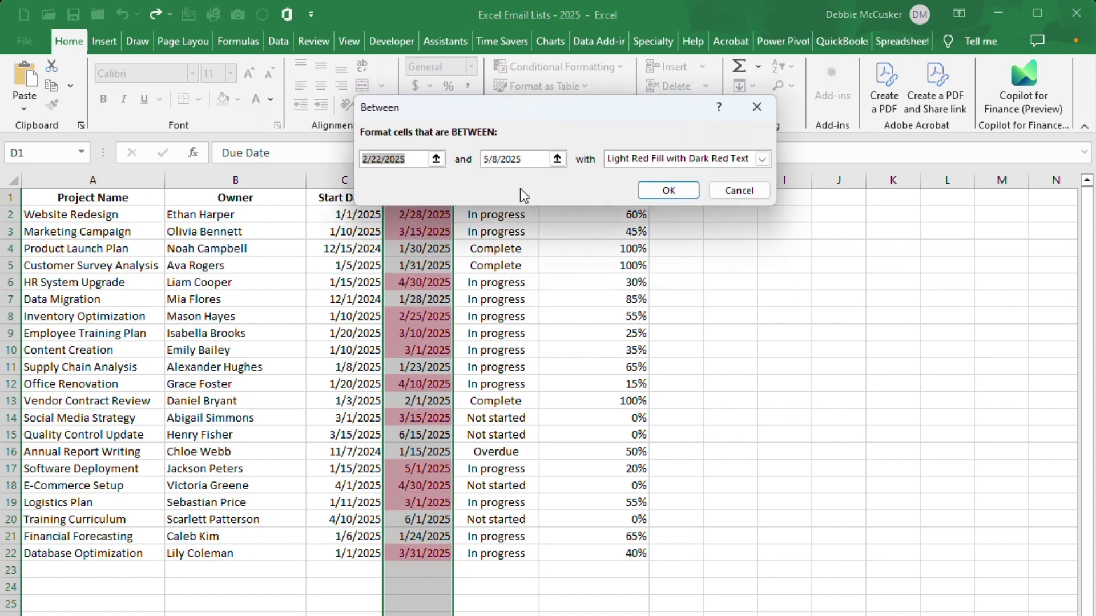
text(=T)
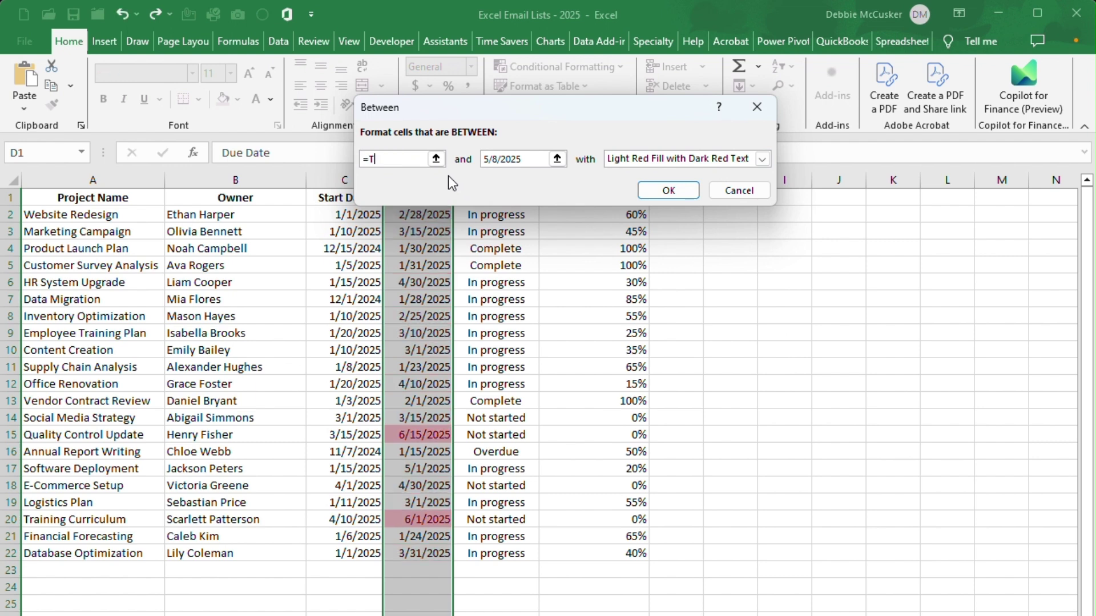
text(ODAY())
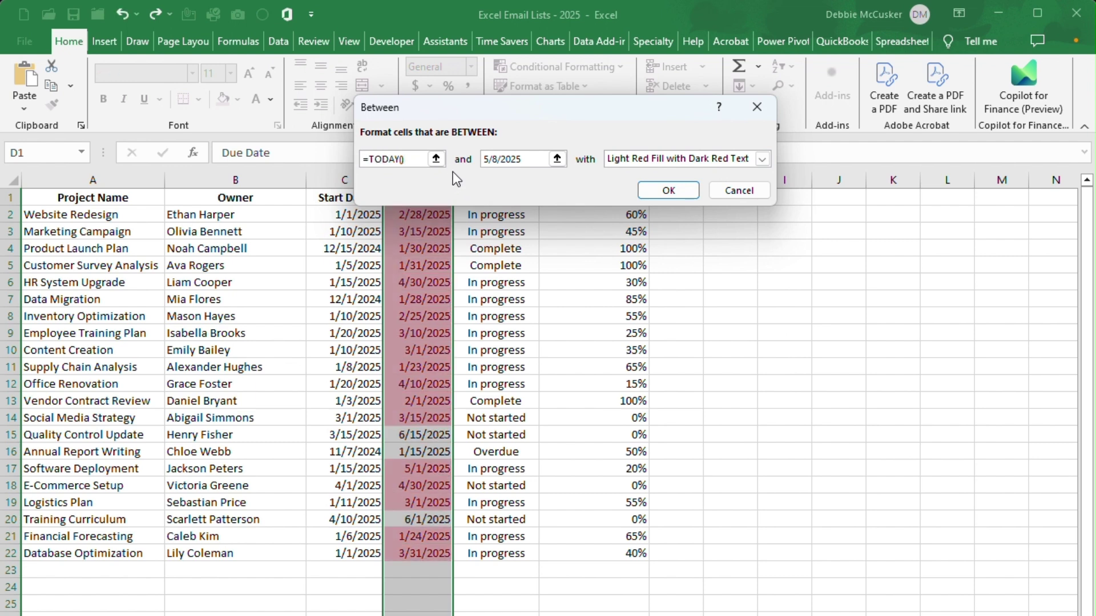
drag(526, 160, 481, 159)
text(=TODA)
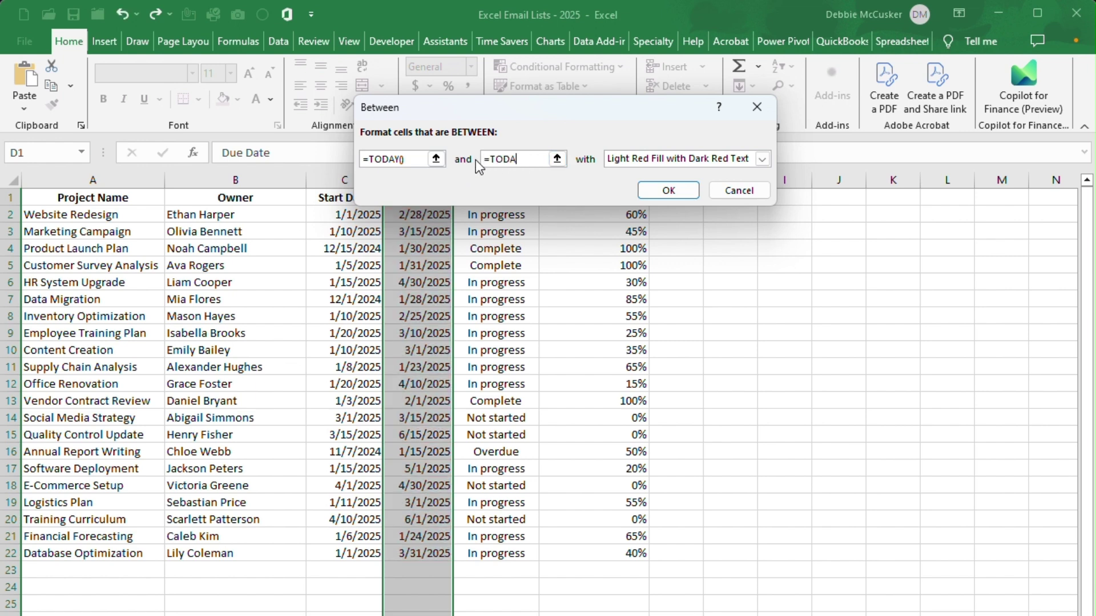
text(Y()+7)
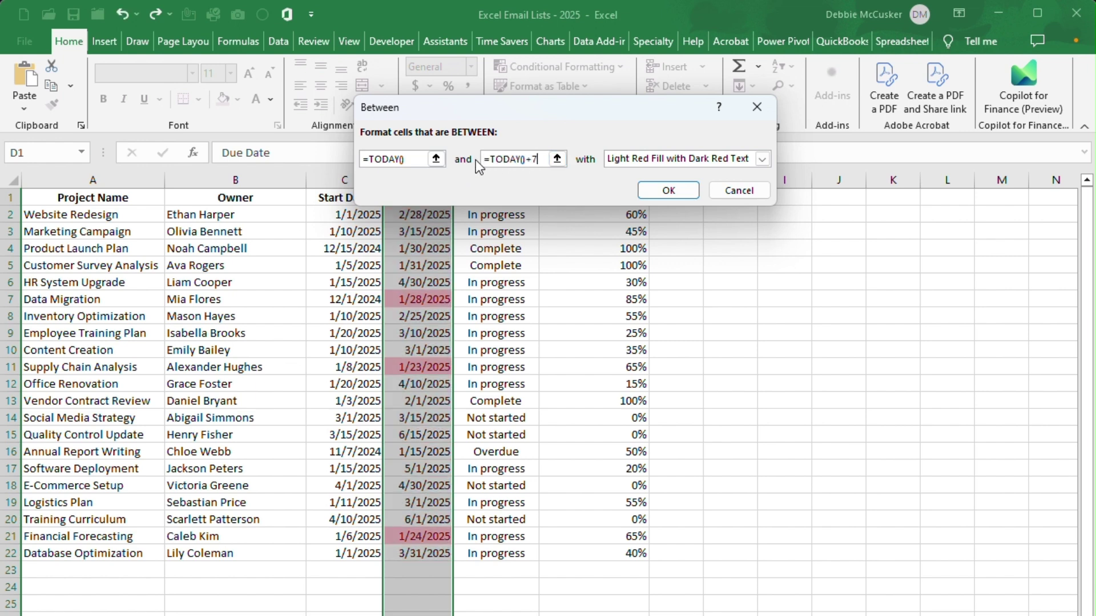
Format the matching due dates with Yellow Fill with Dark Yellow Text and apply the rule
click(723, 163)
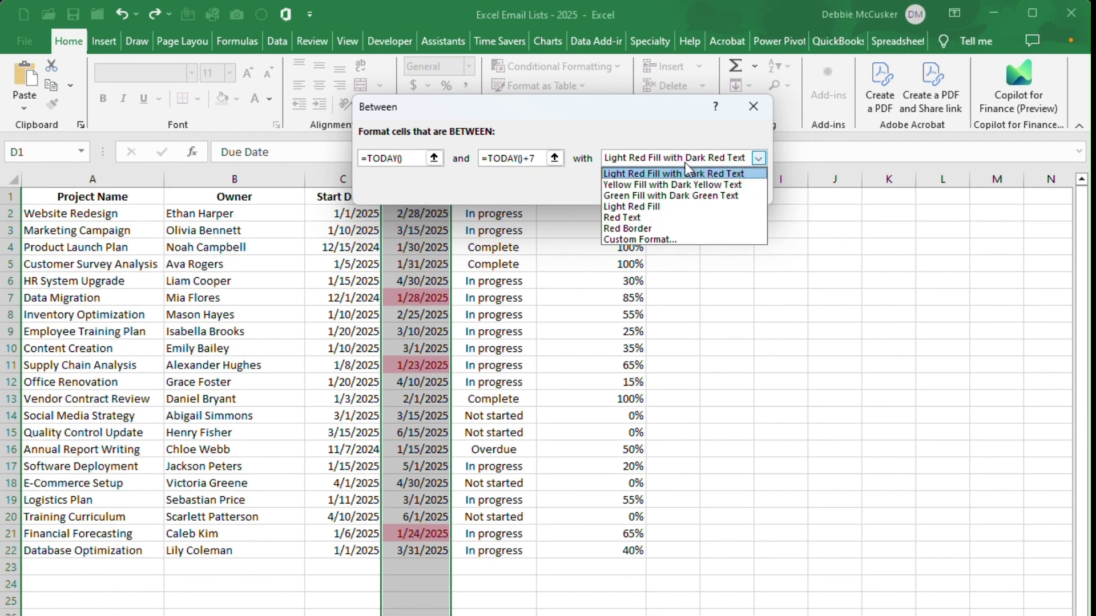
click(673, 185)
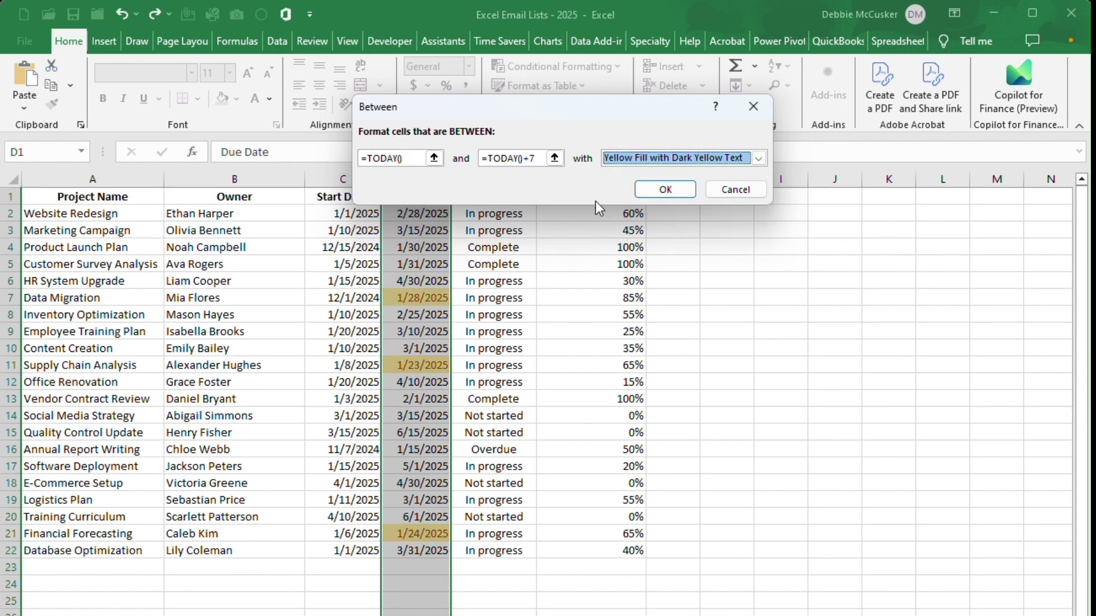
click(666, 197)
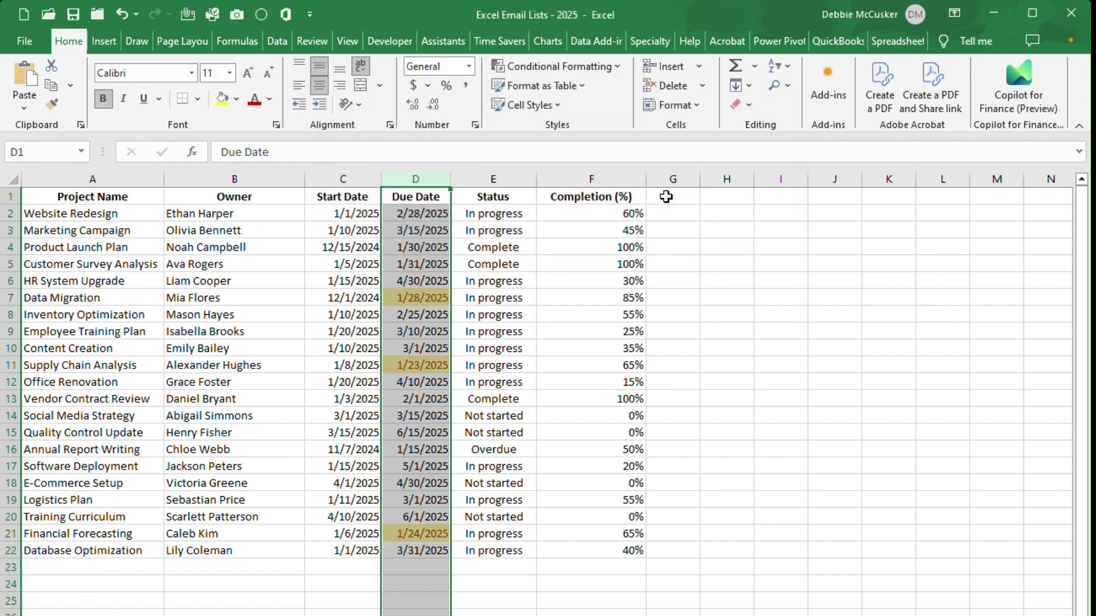
click(431, 278)
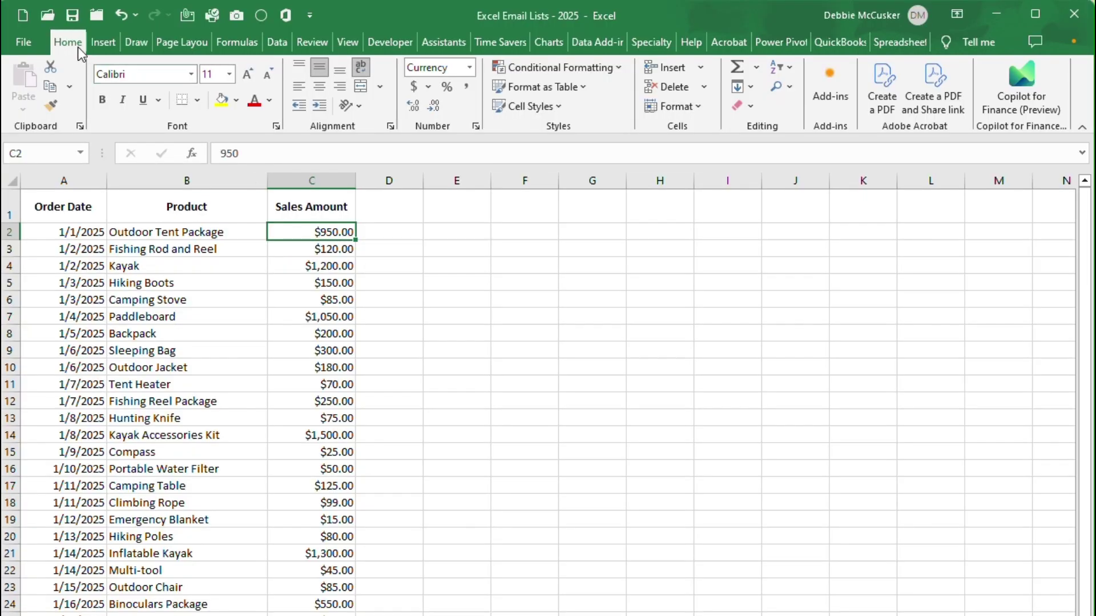
Create a formula-based conditional formatting rule in the sales list with the formula =$C2>1000
click(523, 67)
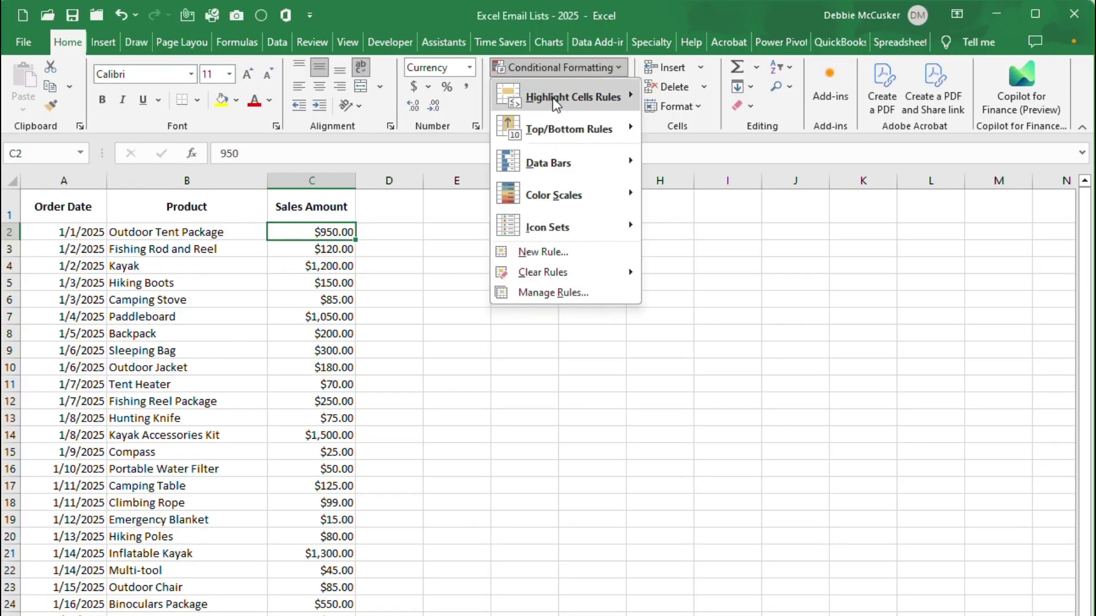
click(571, 293)
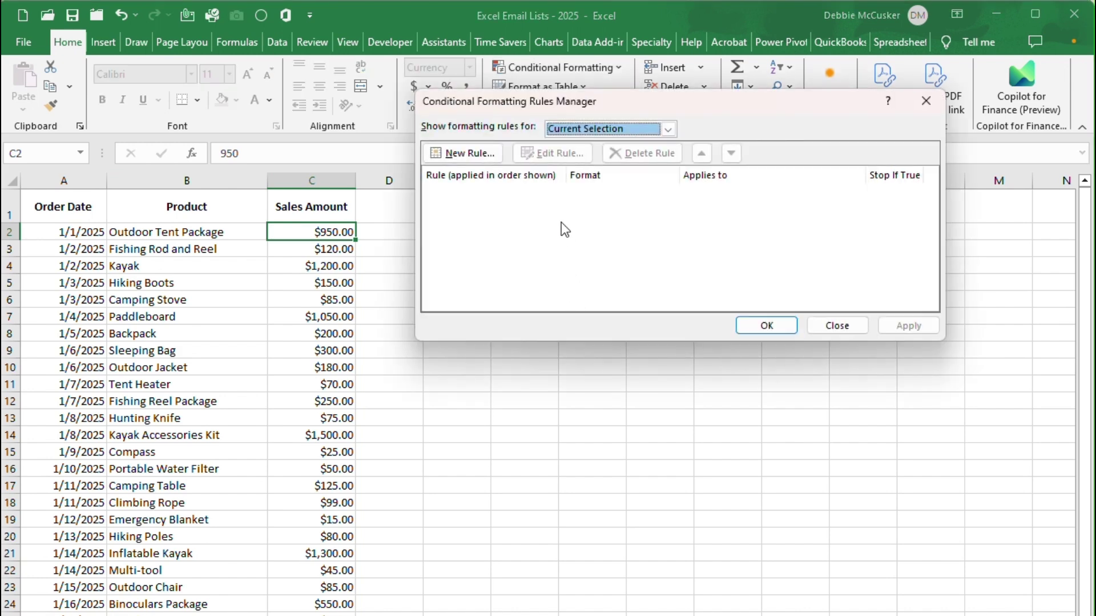
click(459, 152)
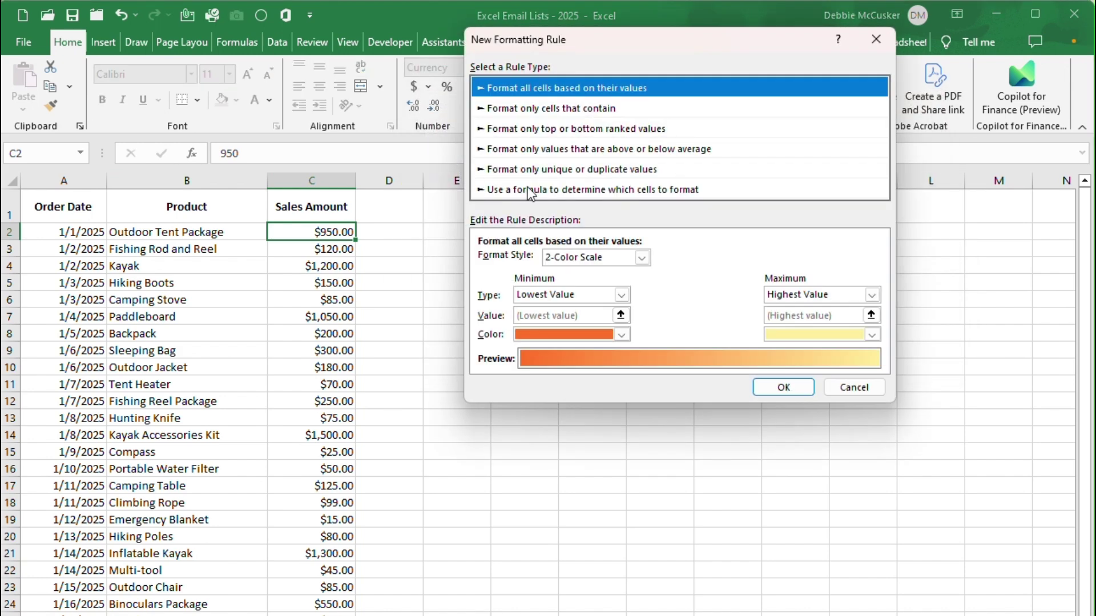
click(552, 190)
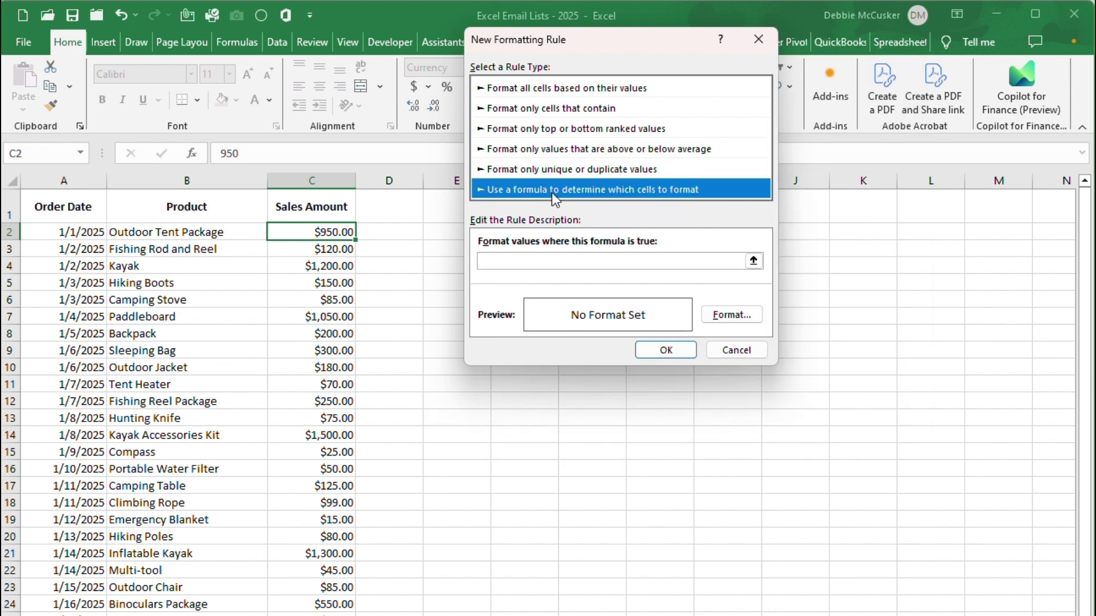
click(517, 265)
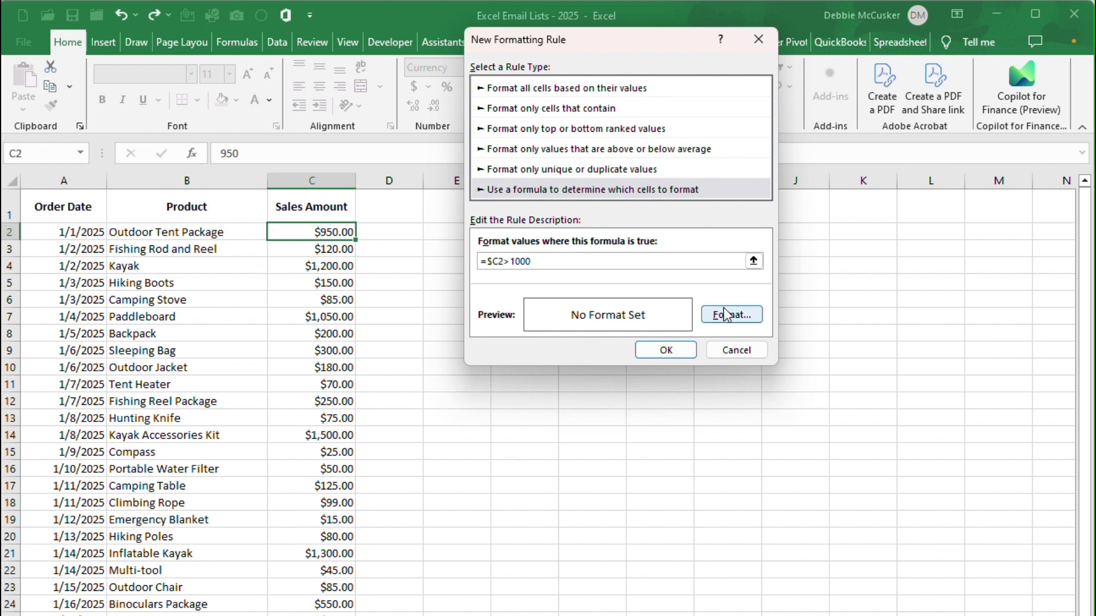
Give the =$C2>1000 rule a light green background fill and add it to the rules list
click(745, 320)
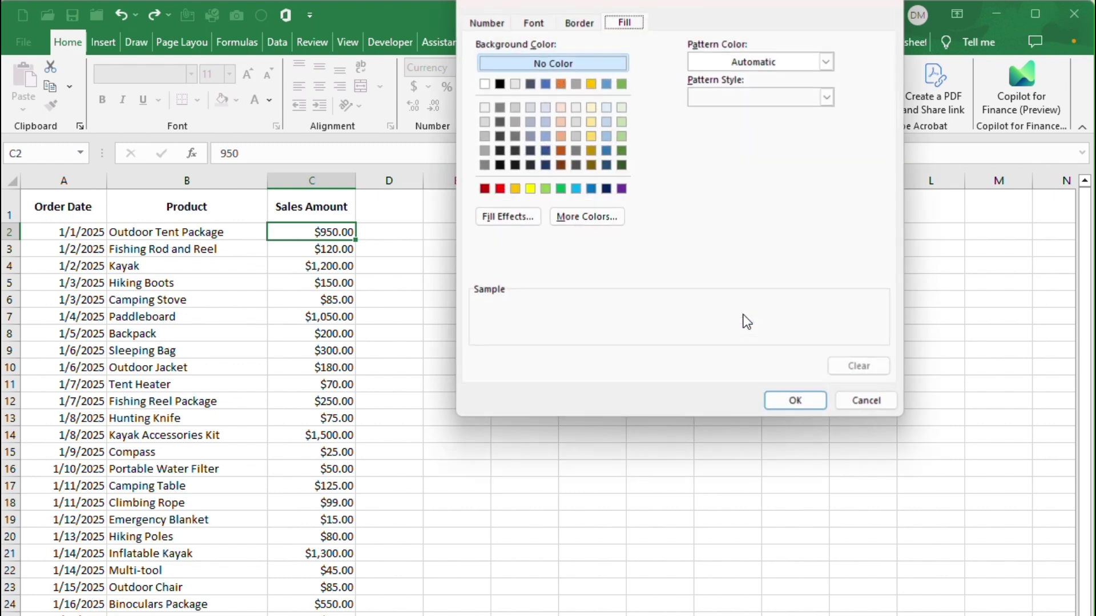
click(621, 122)
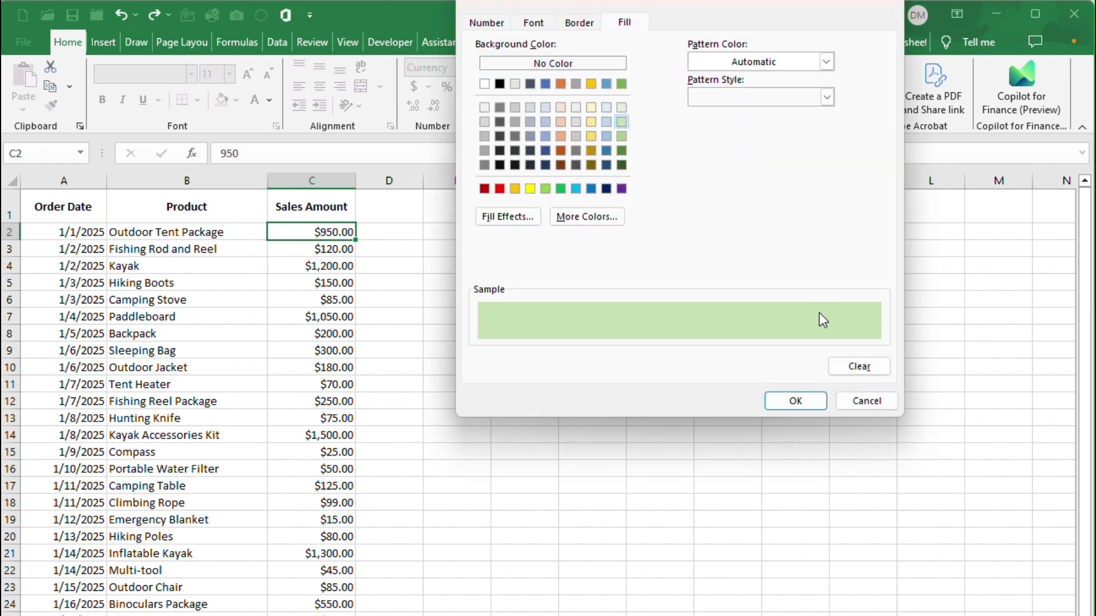
click(795, 401)
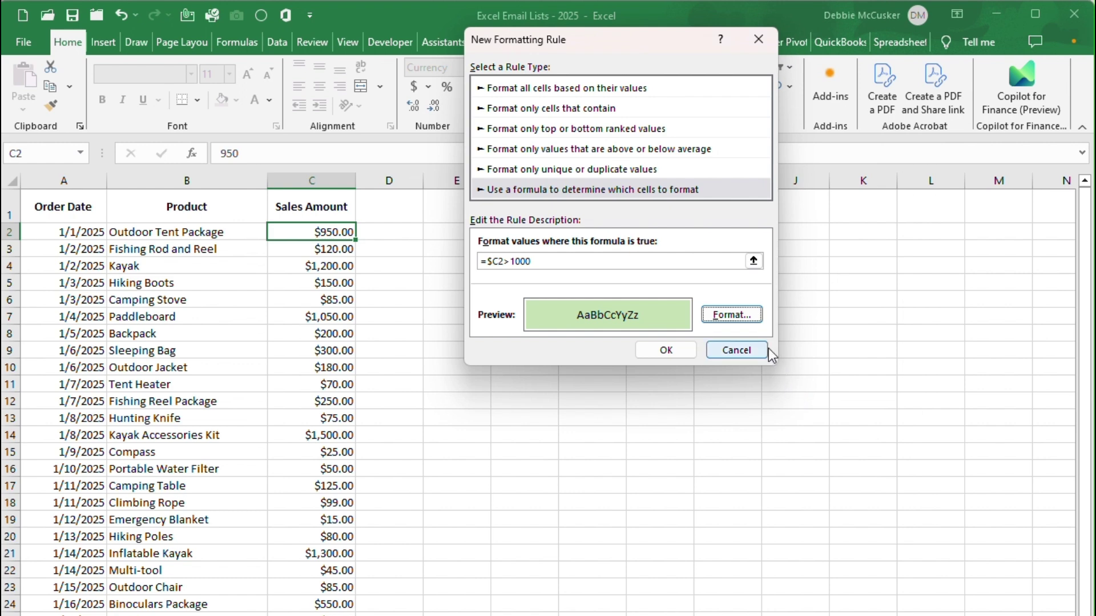
click(669, 350)
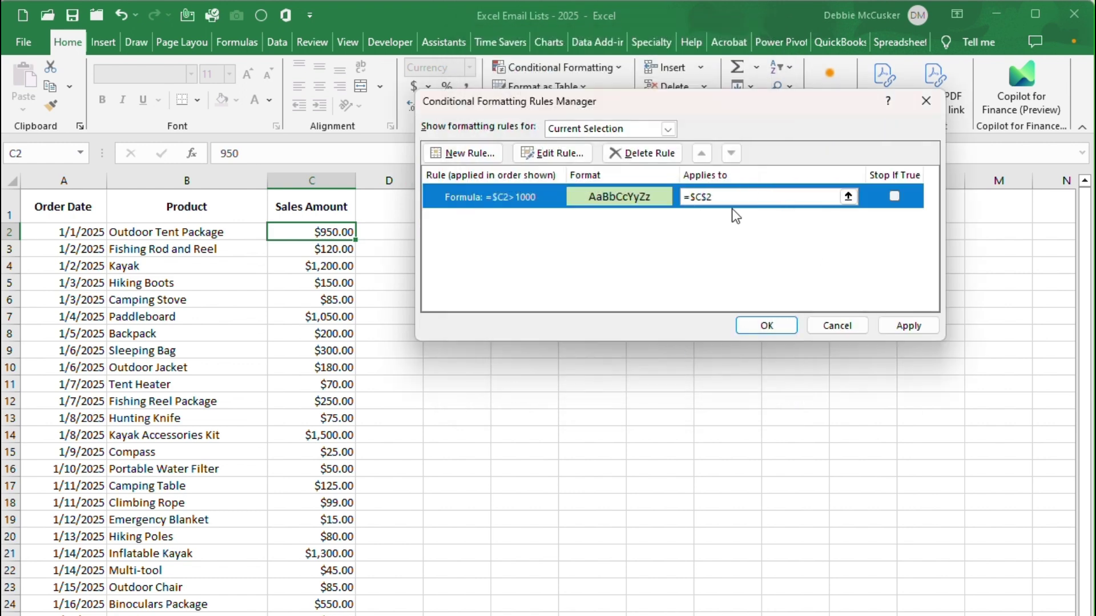
Extend the =$C2>1000 rule to the range =$A$2:$C$31 and apply it to the sheet
click(849, 197)
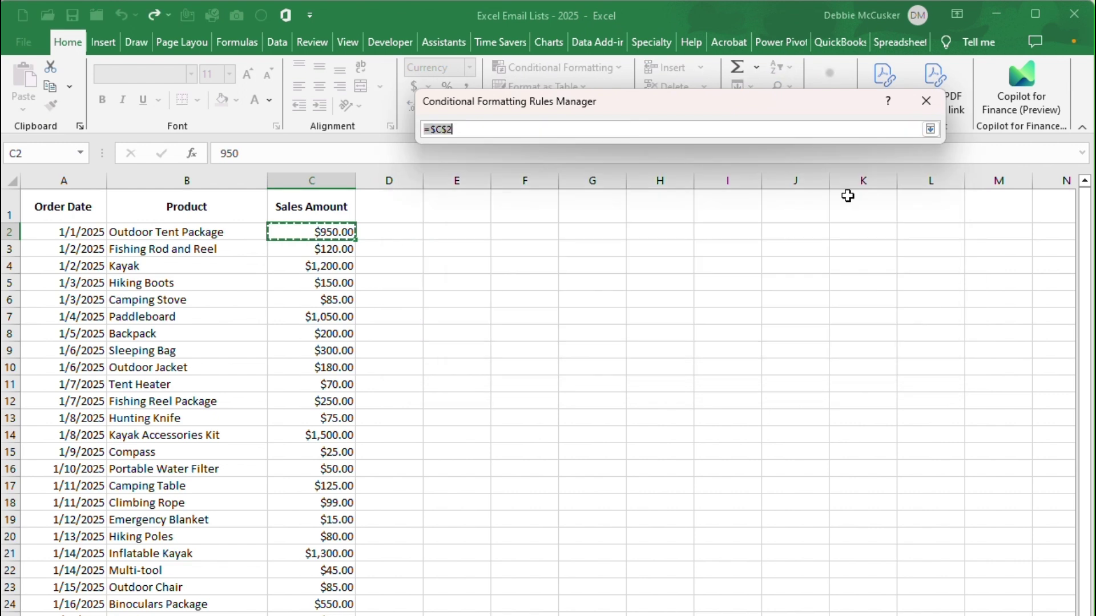
drag(80, 232, 331, 615)
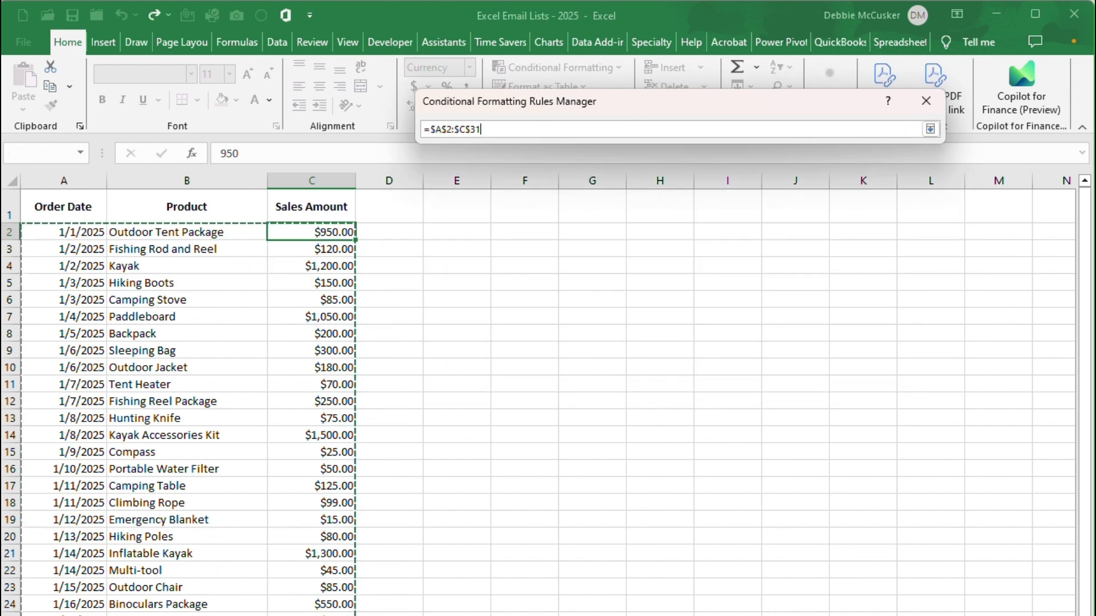
click(935, 130)
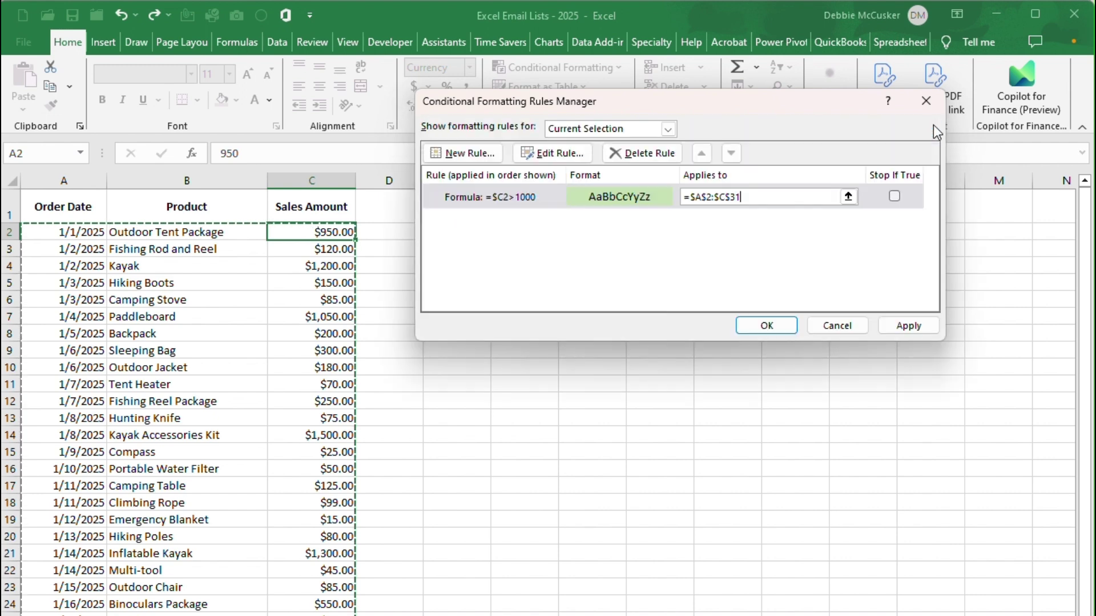
click(925, 328)
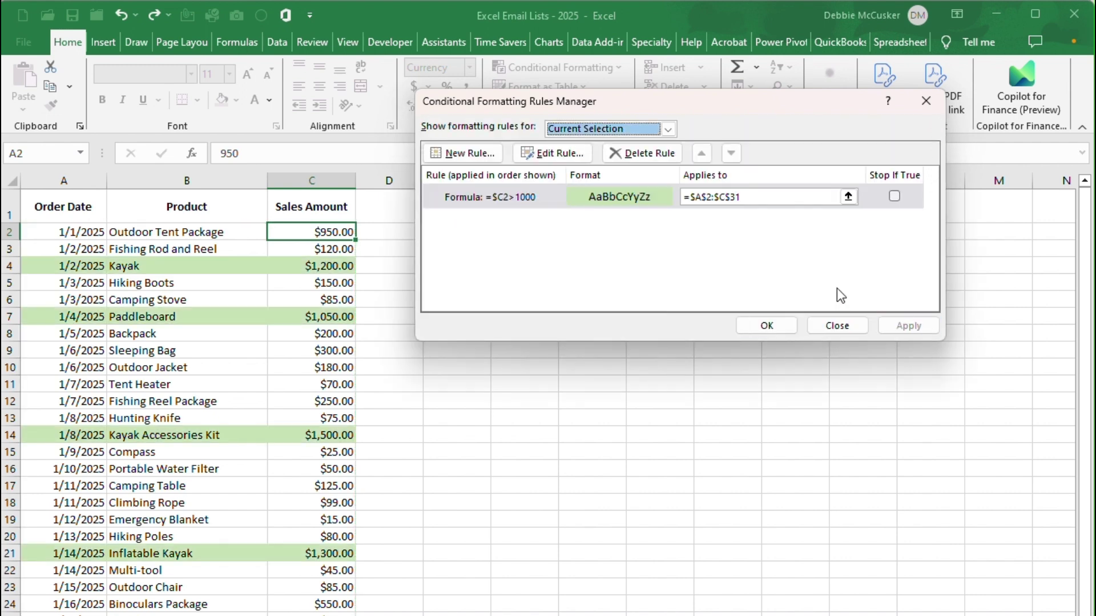
click(752, 323)
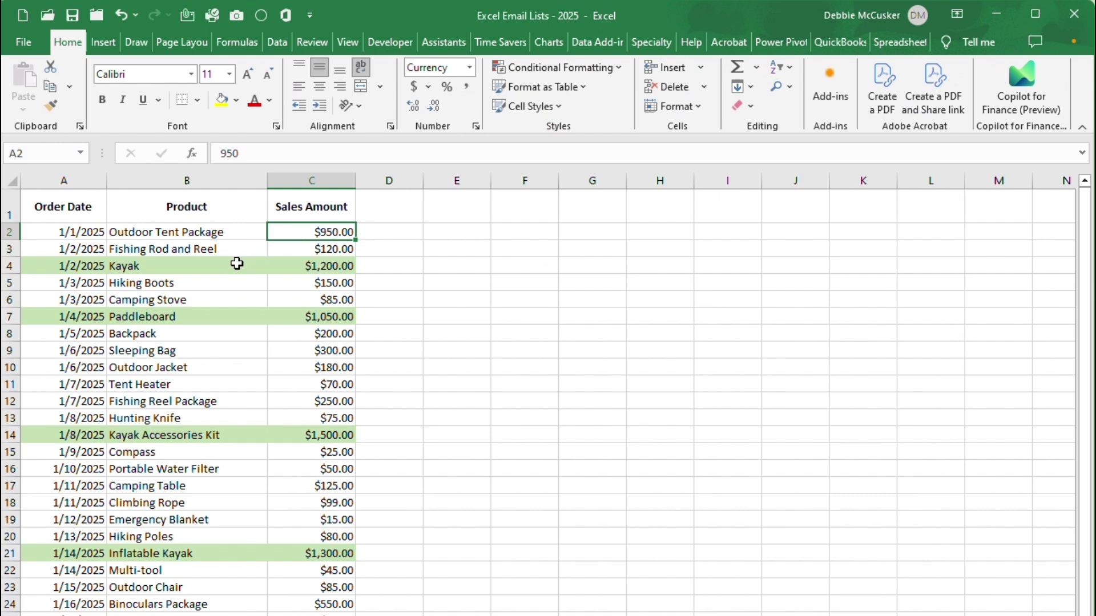
click(231, 267)
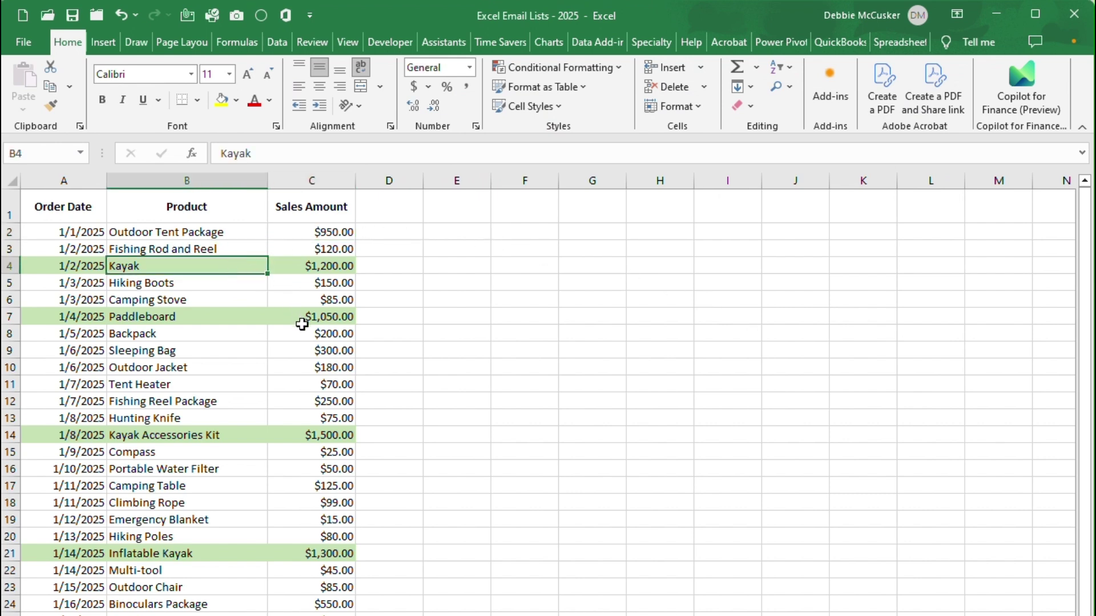
click(298, 319)
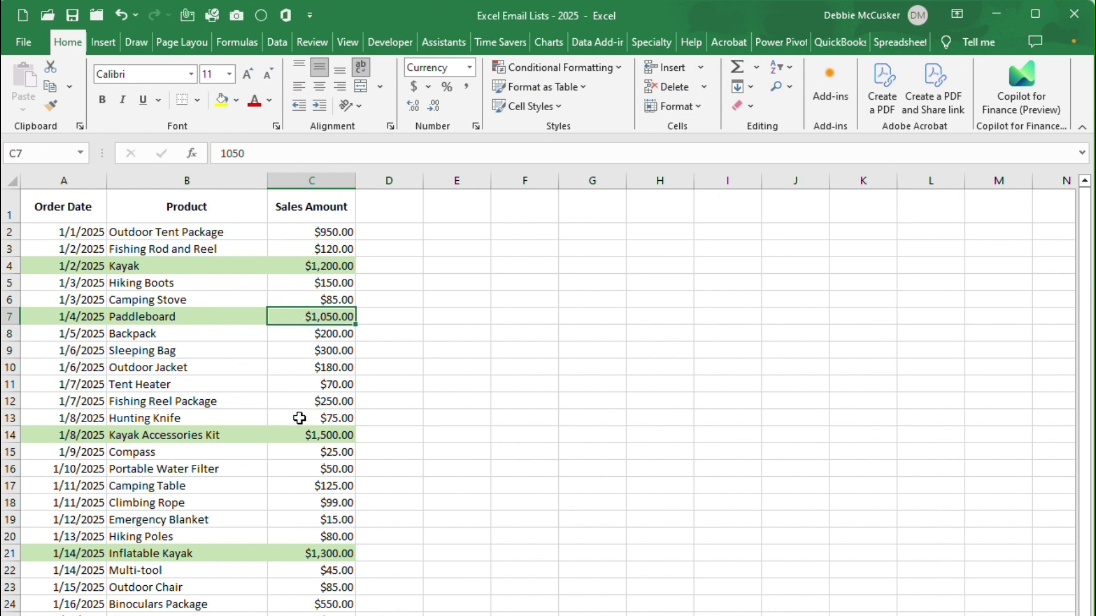
click(293, 437)
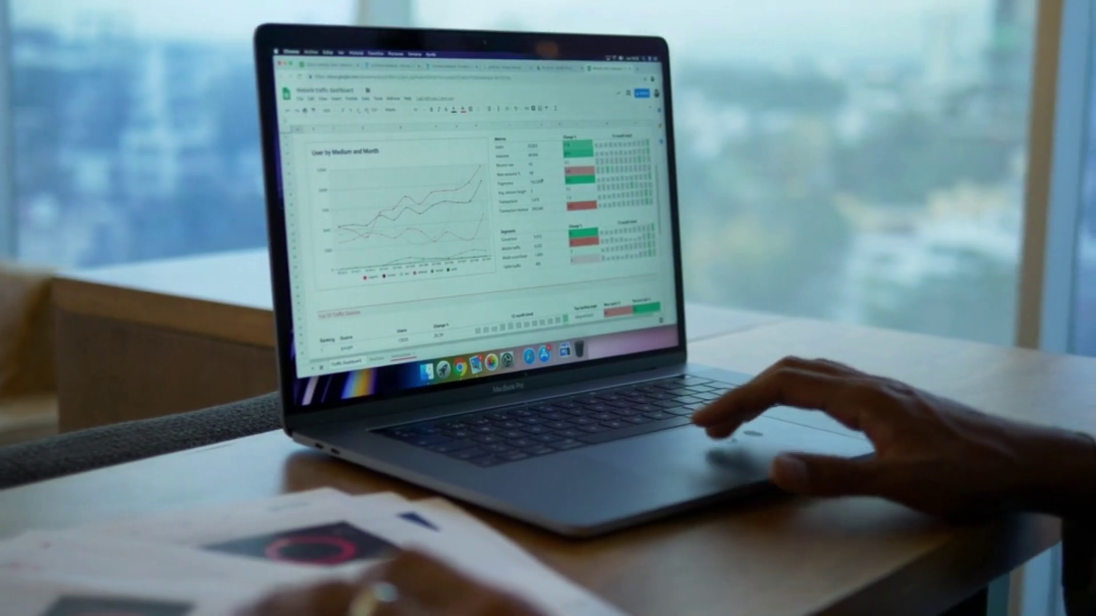
Add gradient-fill Green Data Bars to the Completion (%) column of the project list
click(571, 181)
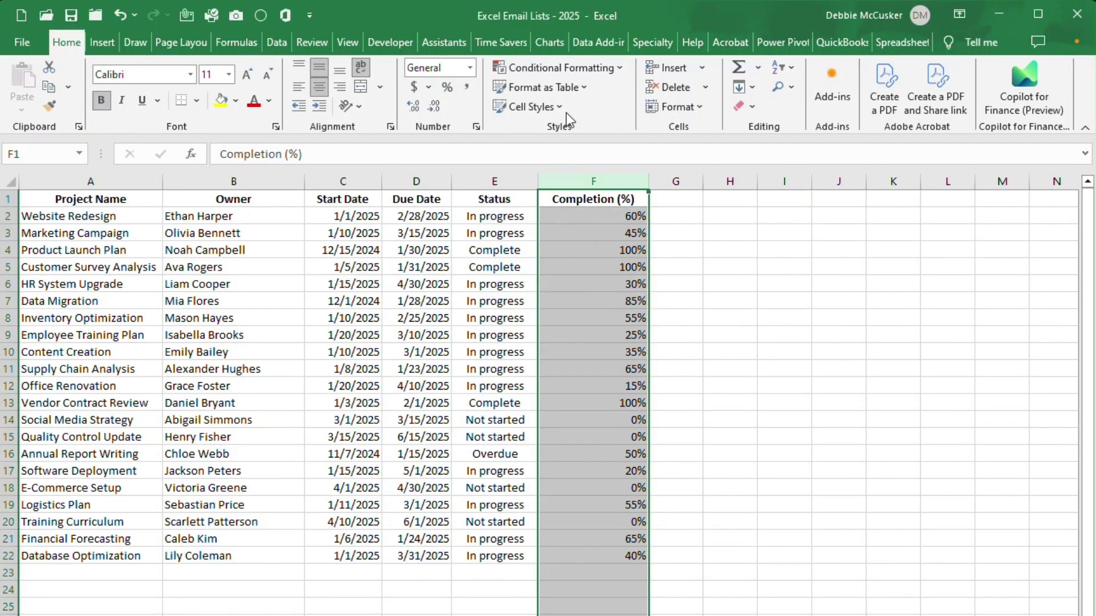
click(558, 68)
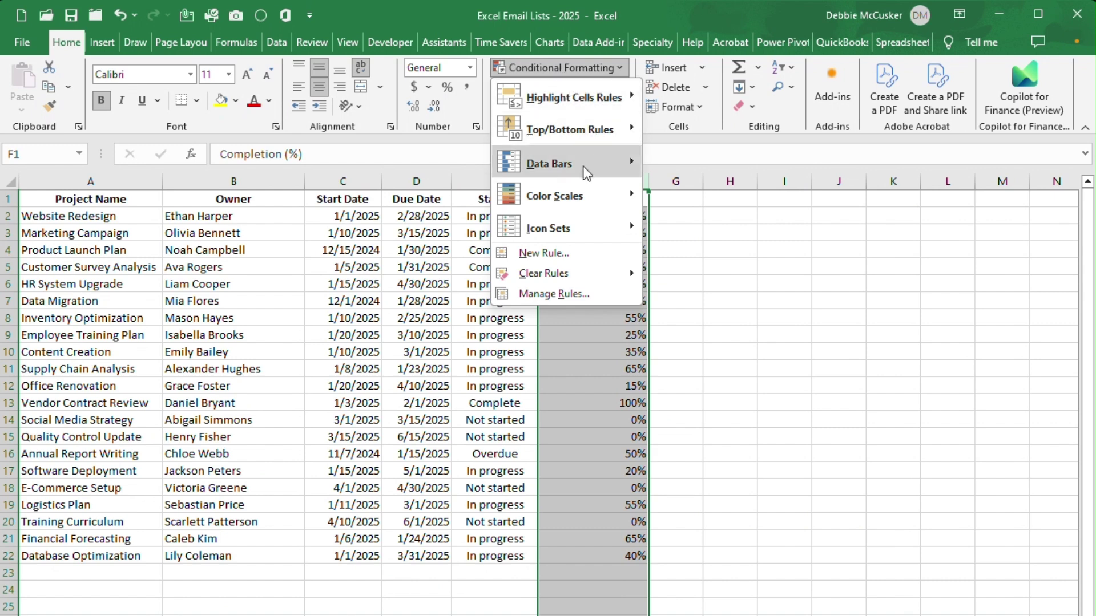
mouse_move(586, 173)
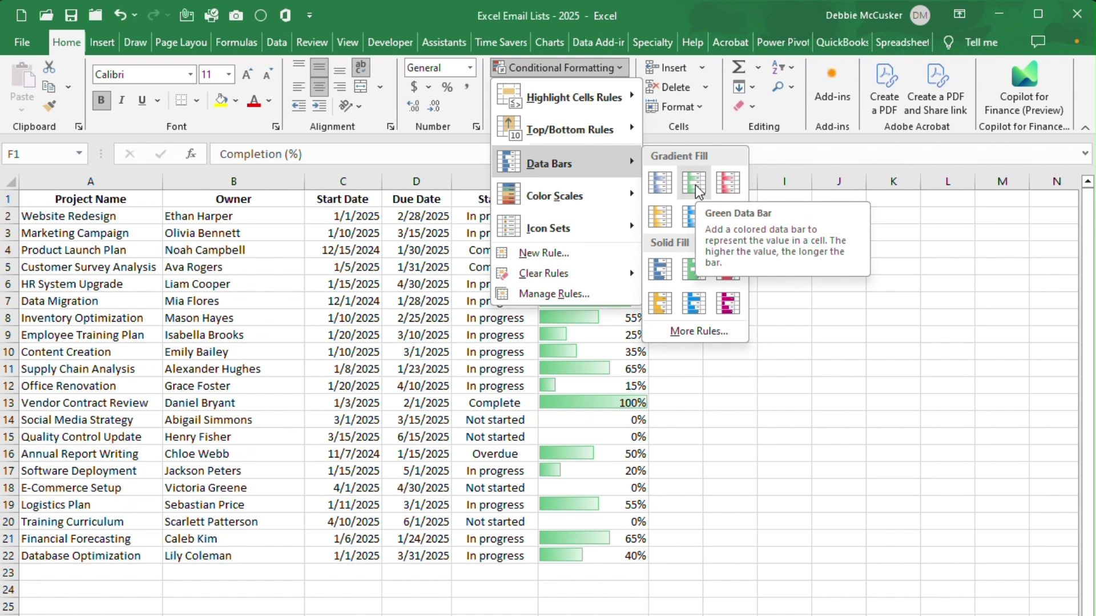
click(695, 185)
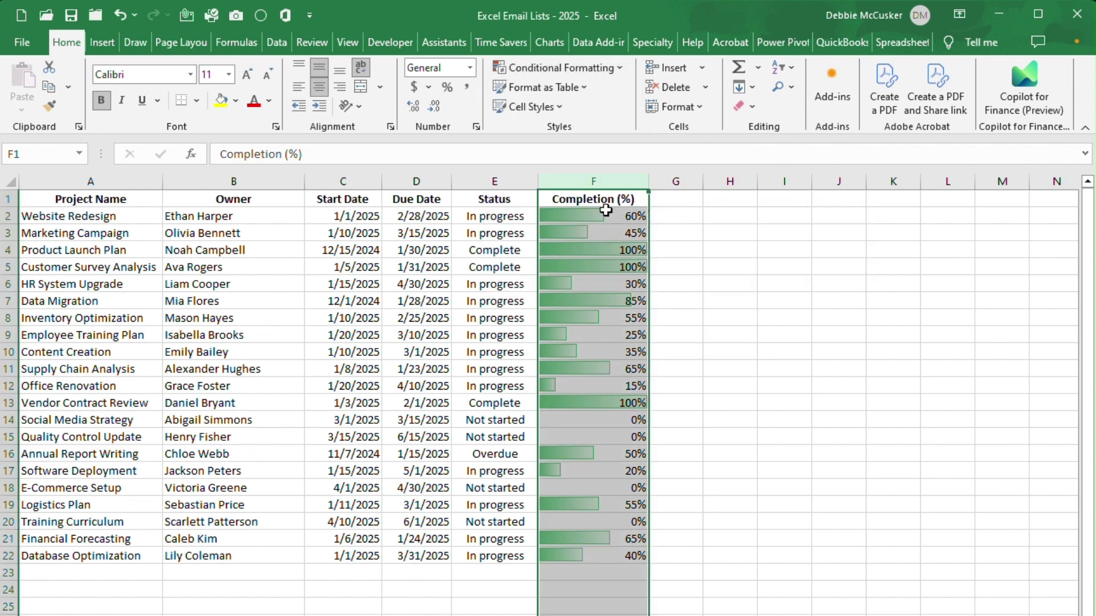
click(601, 213)
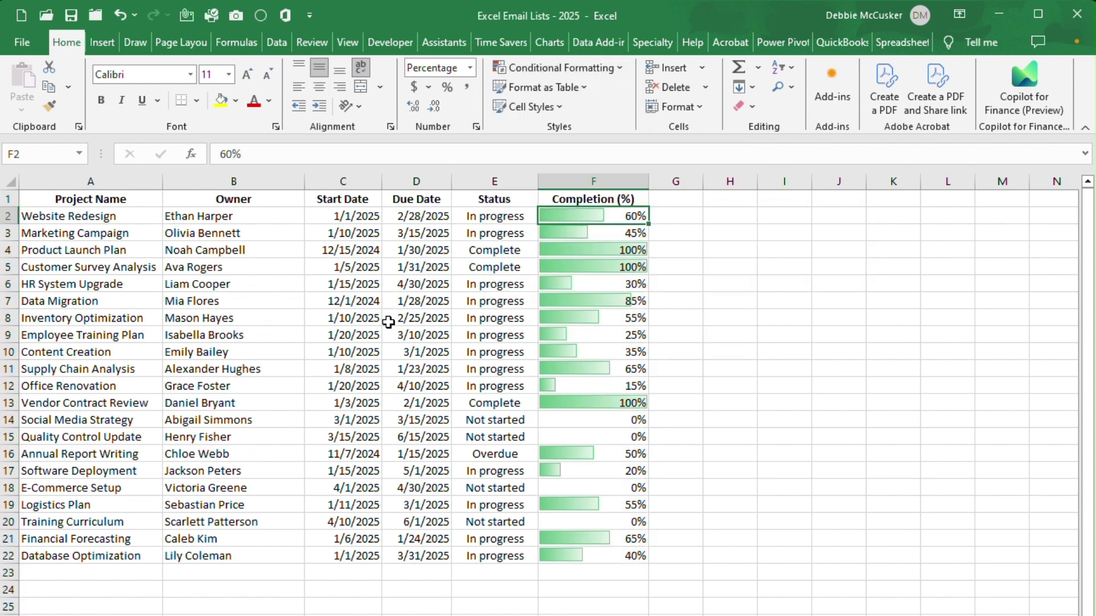